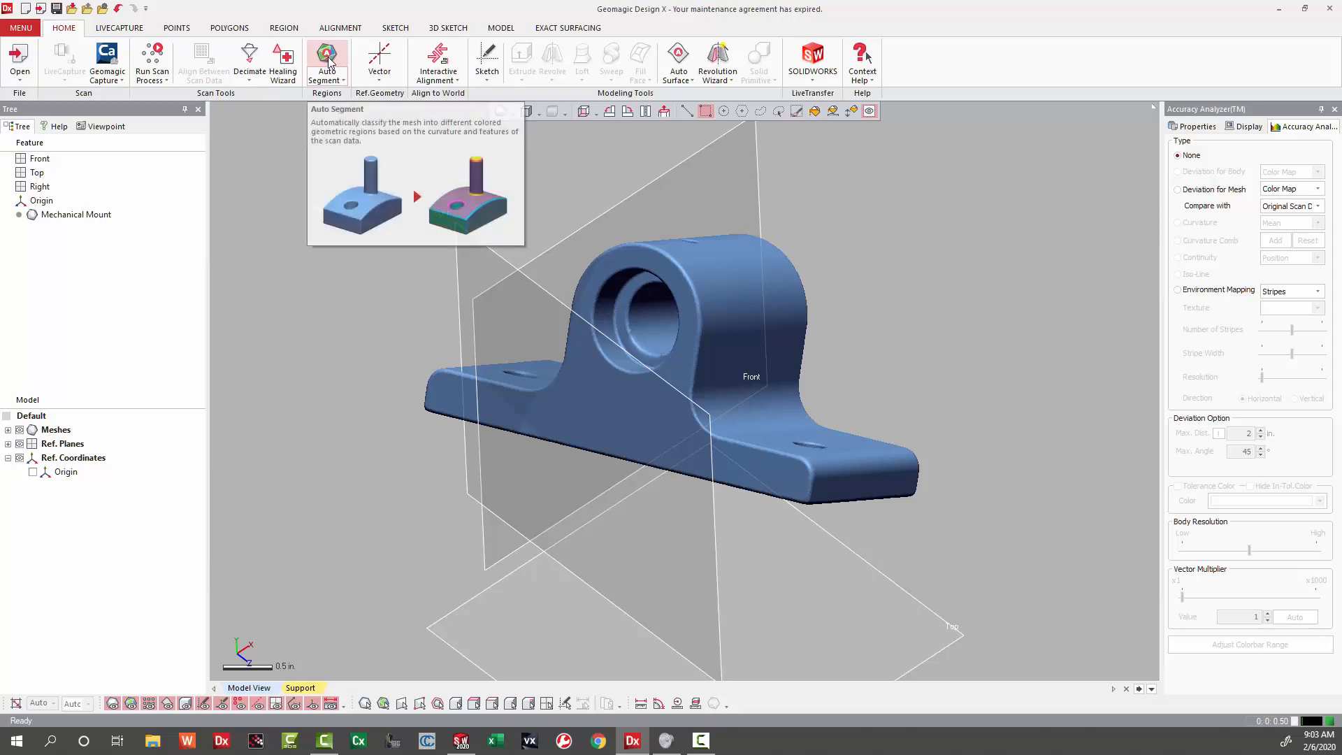
# Step: Auto-segment the Mechanical Mount mesh into colored geometric regions
pyautogui.click(329, 60)
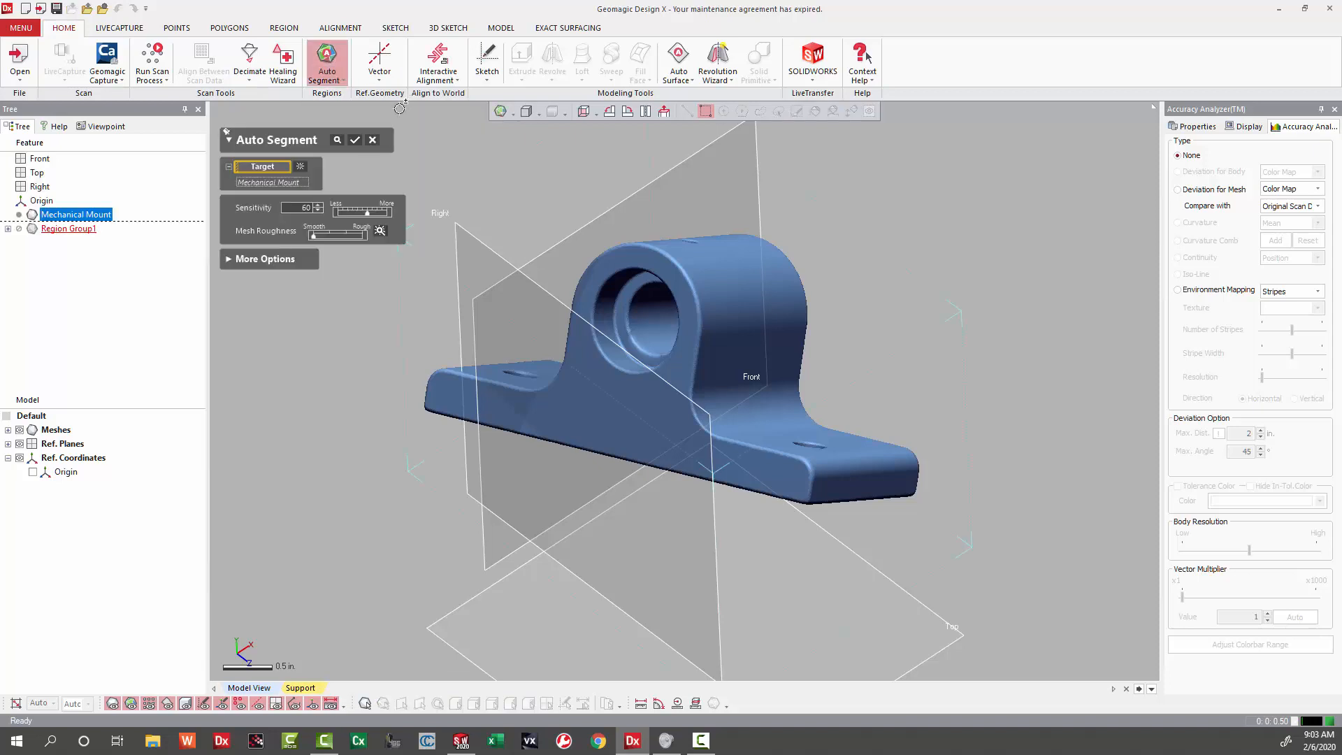
pyautogui.click(355, 142)
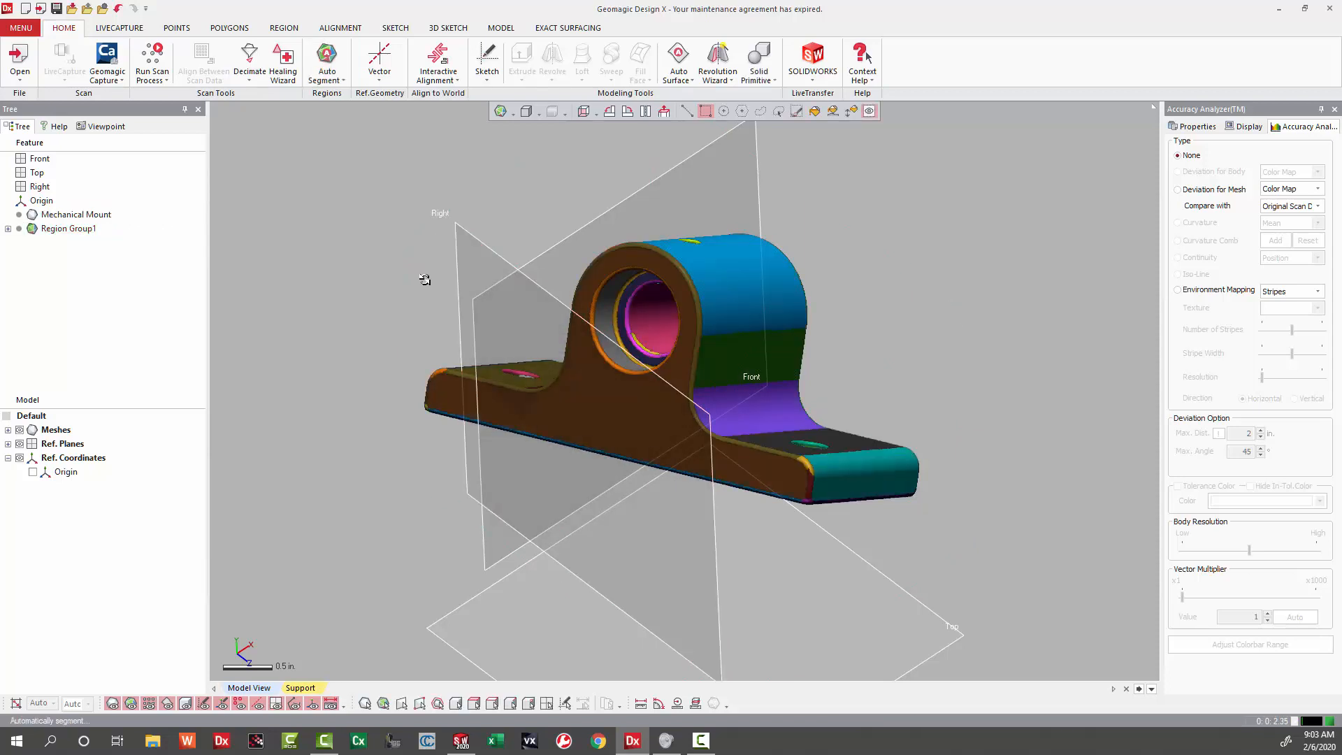
pyautogui.moveTo(426, 282); pyautogui.dragTo(422, 315, button='right')
# Step: Start an Interactive Alignment of the mesh and define its X-Y-Z position from the front planar face and the bore cylinder
pyautogui.click(437, 60)
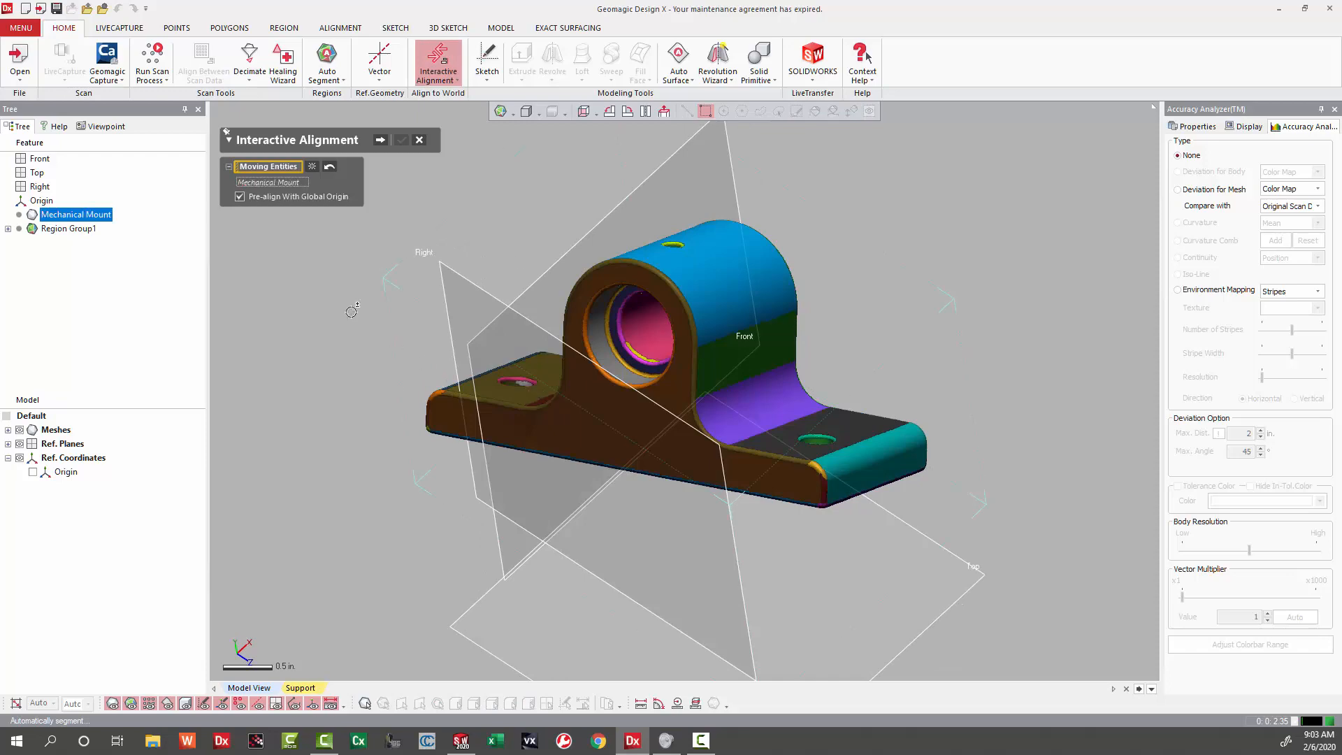
pyautogui.click(380, 140)
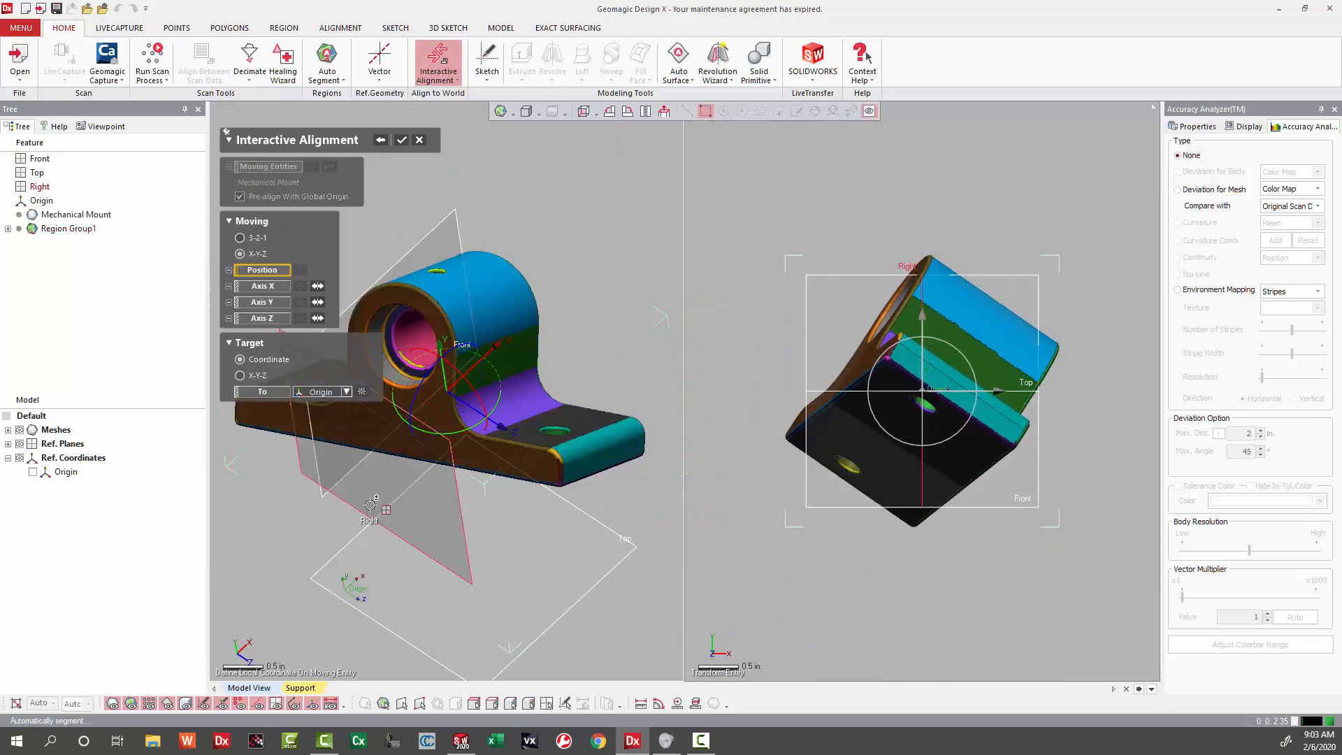
pyautogui.click(368, 435)
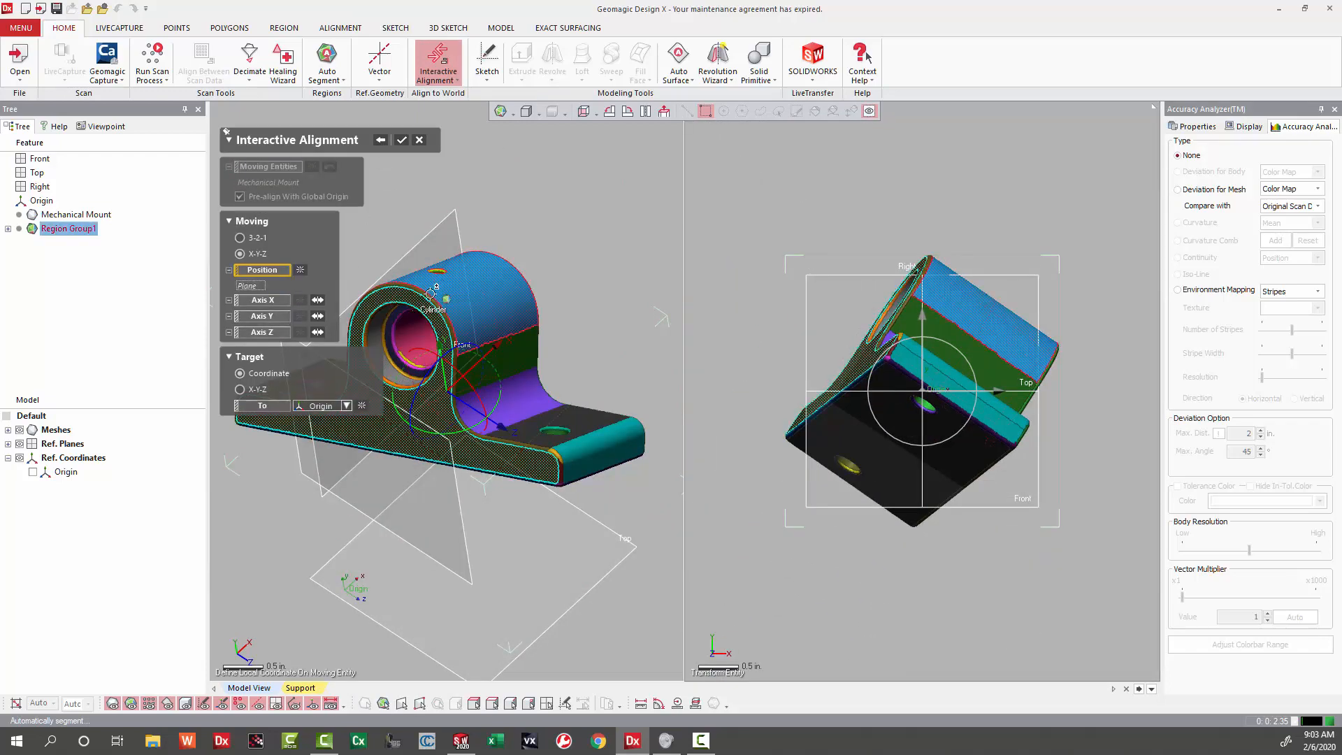
pyautogui.click(411, 334)
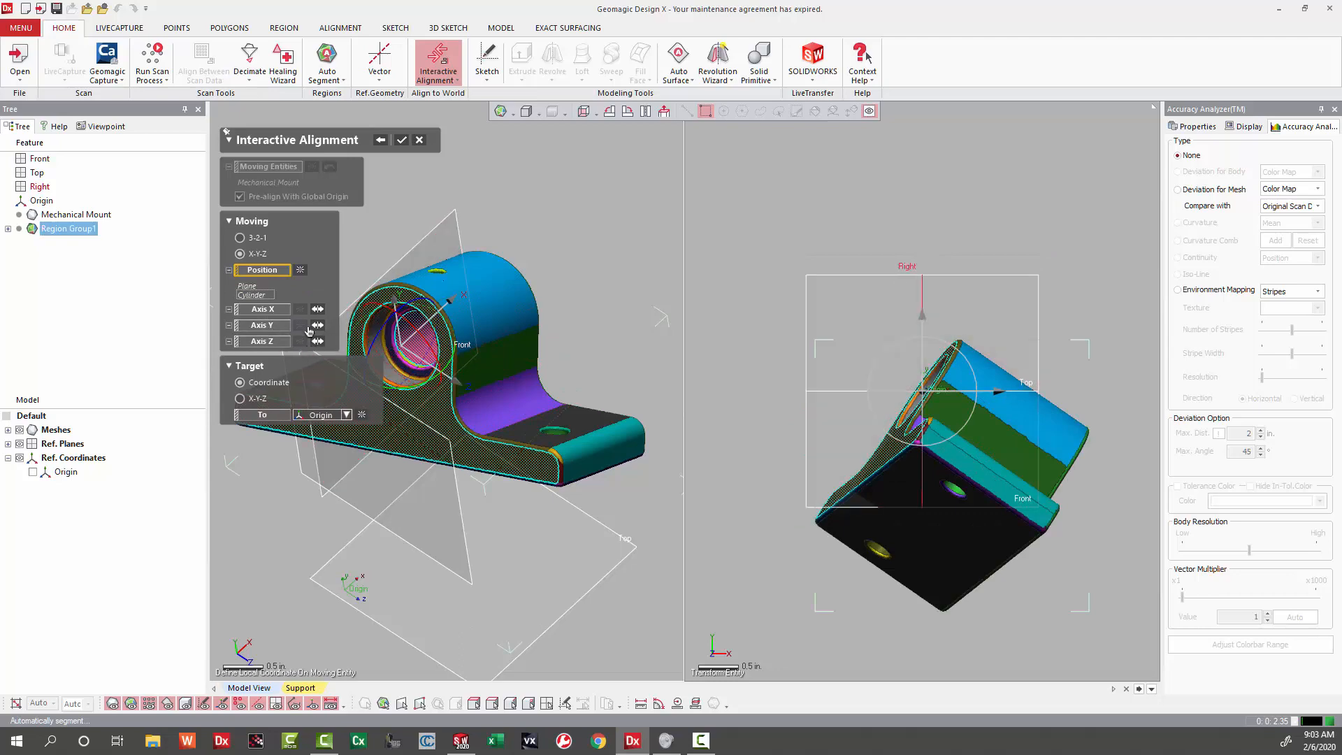
# Step: Align axis Z to the mount's flat base and axis Y to its front planar face, and check the applied alignment
pyautogui.click(260, 342)
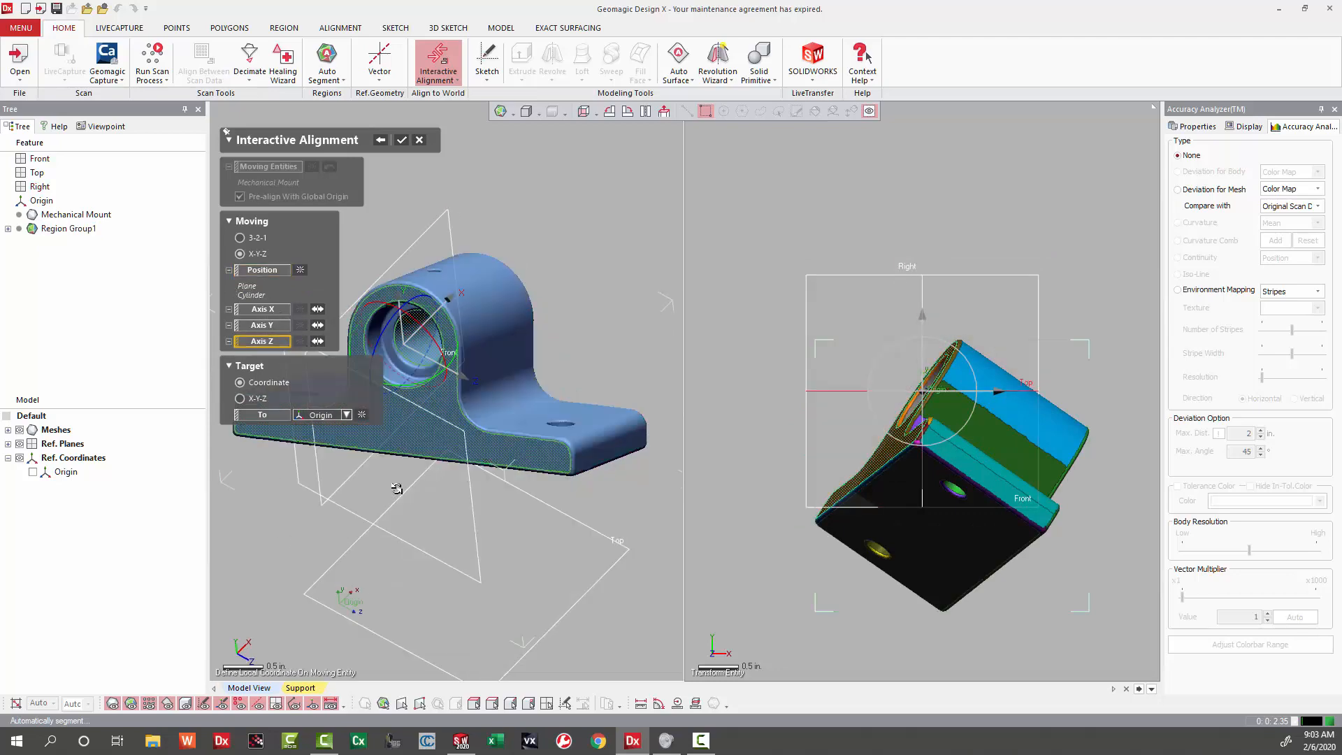
pyautogui.click(318, 342)
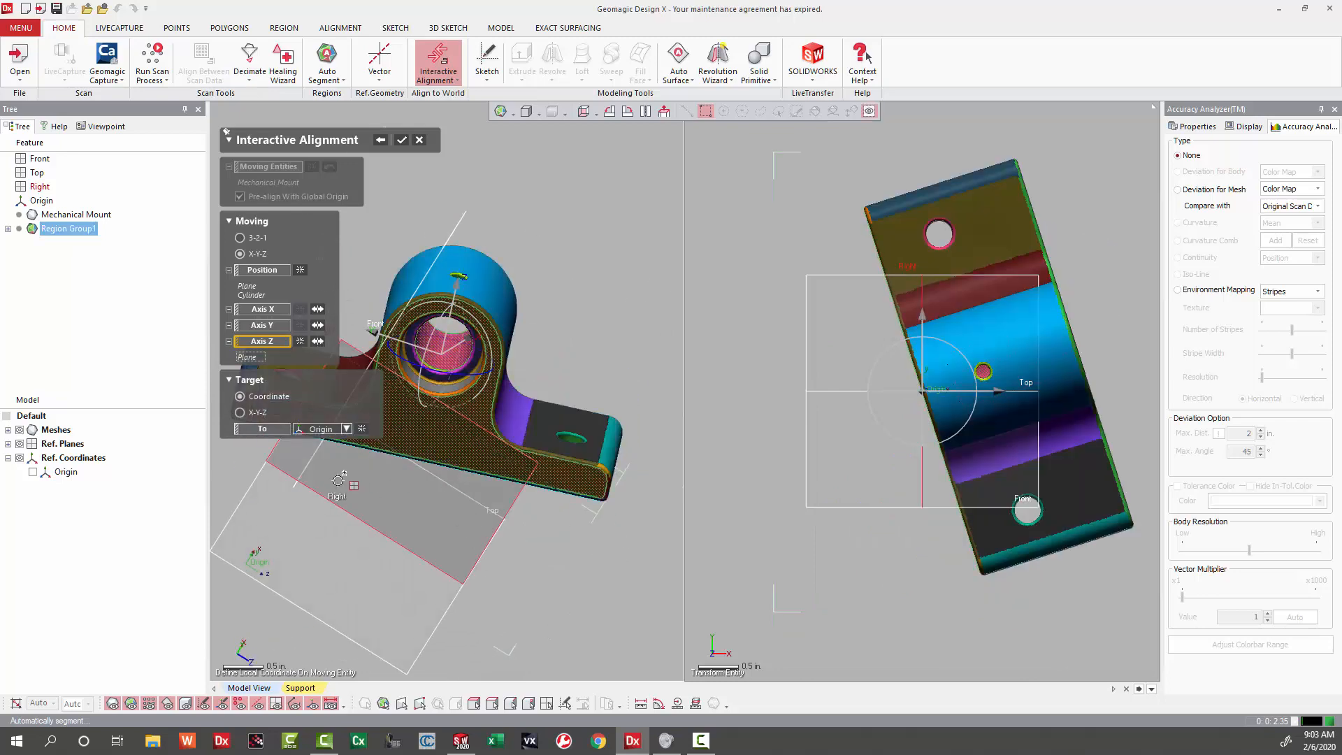
pyautogui.click(277, 326)
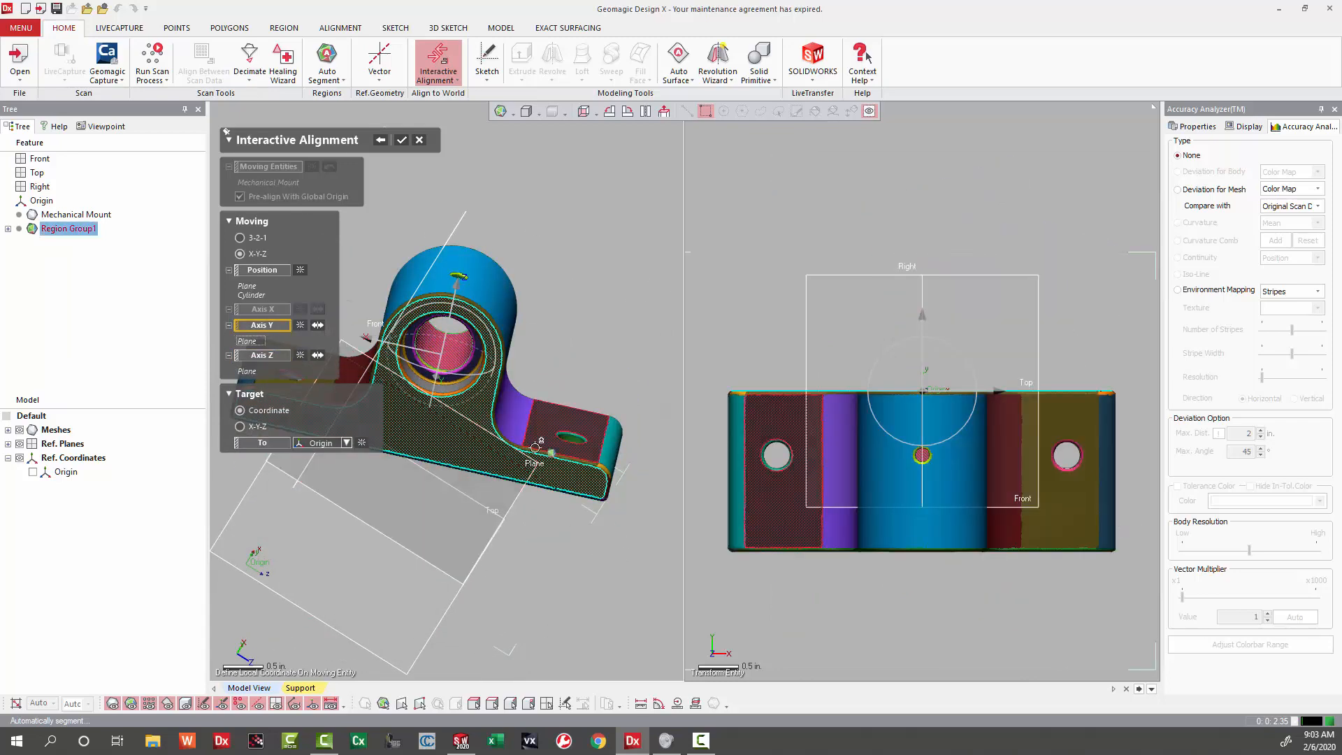
pyautogui.click(401, 141)
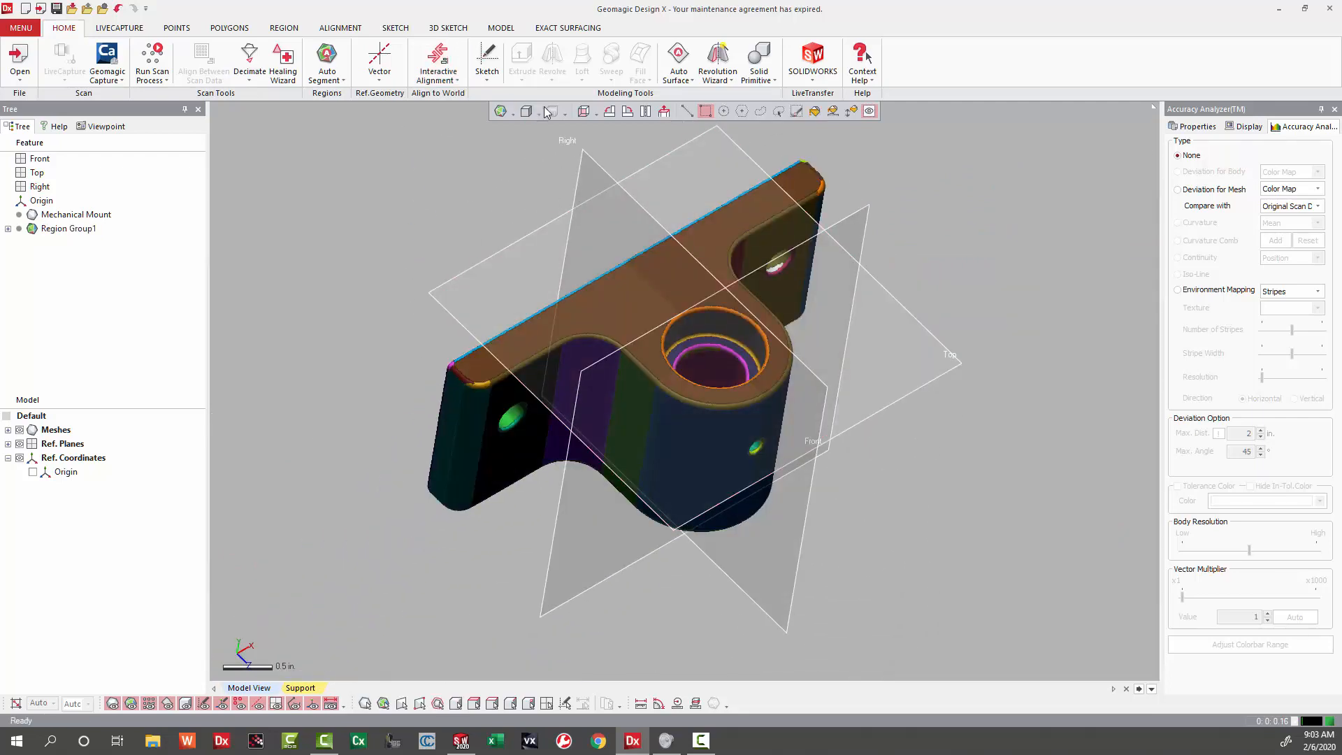
pyautogui.click(584, 111)
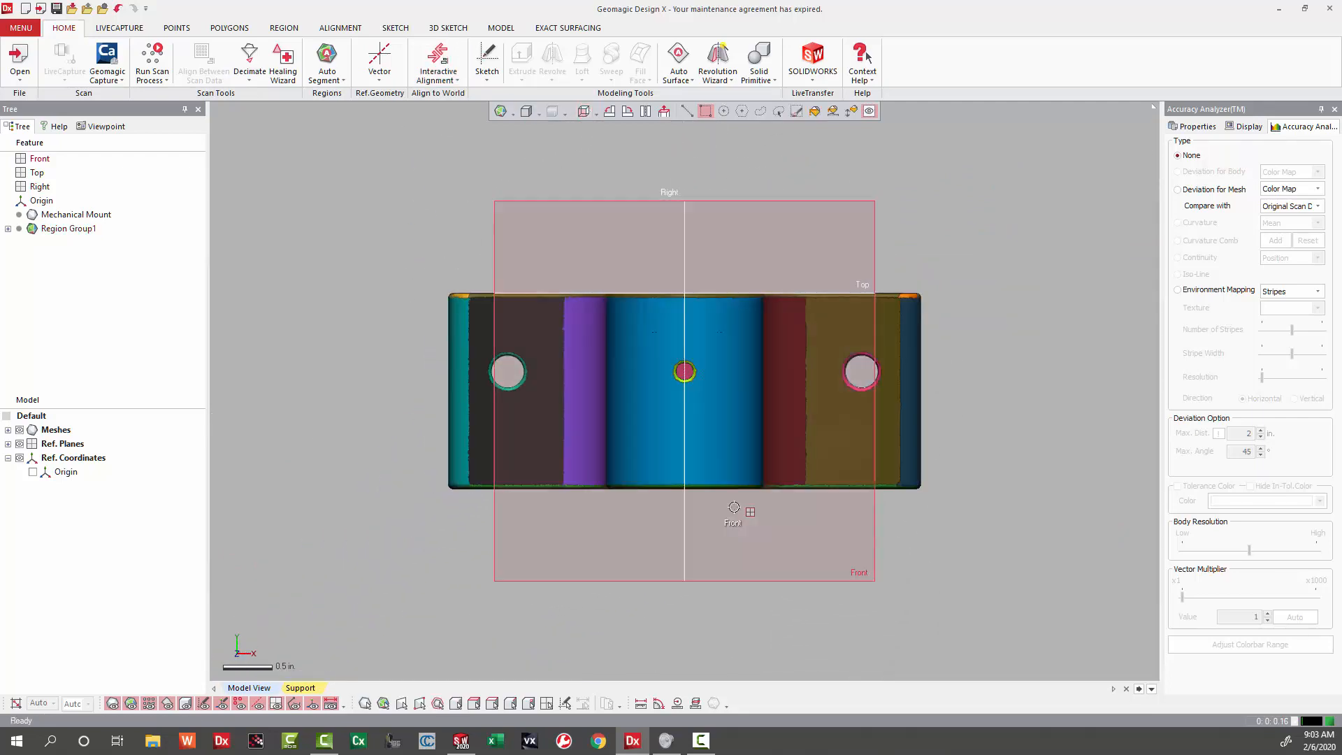
pyautogui.moveTo(734, 507); pyautogui.dragTo(661, 377, button='right')
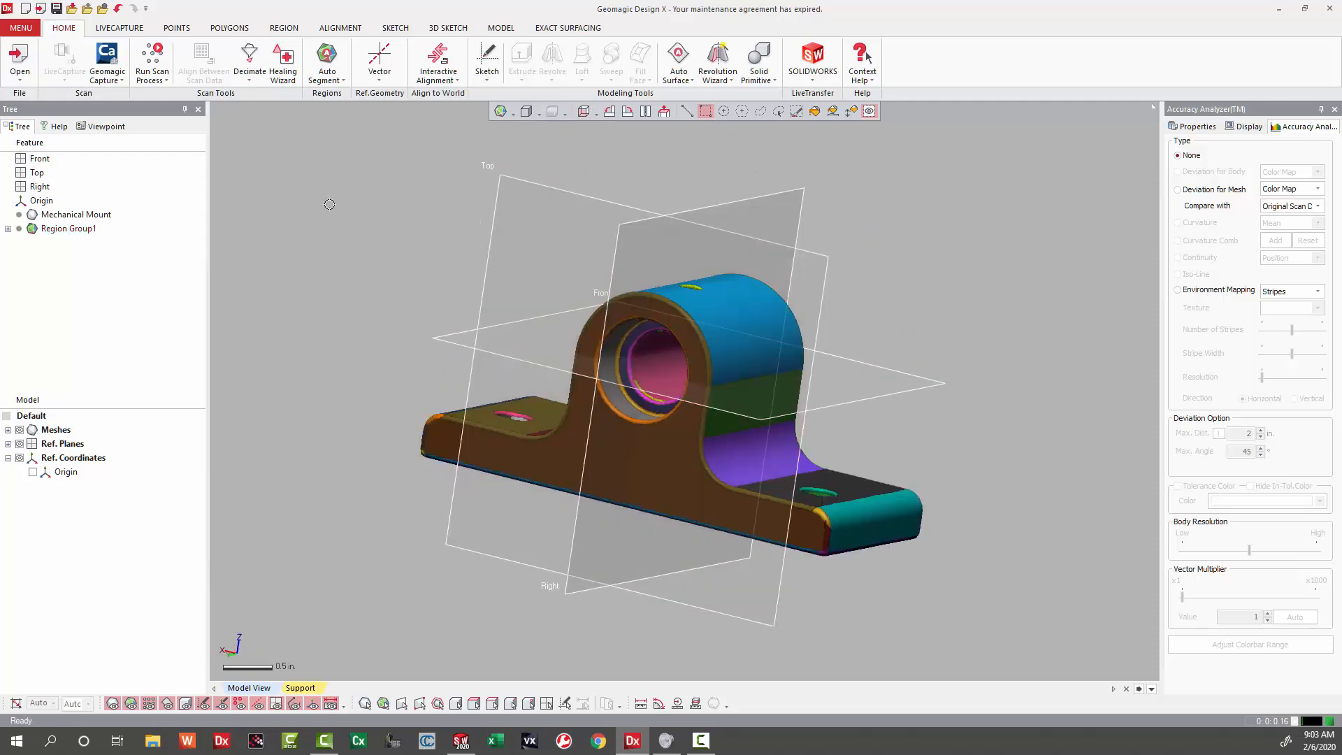
# Step: Start the Extrusion Wizard and select one foot's end, top, fillet and upright regions plus the outer cylinder as sides
pyautogui.click(727, 81)
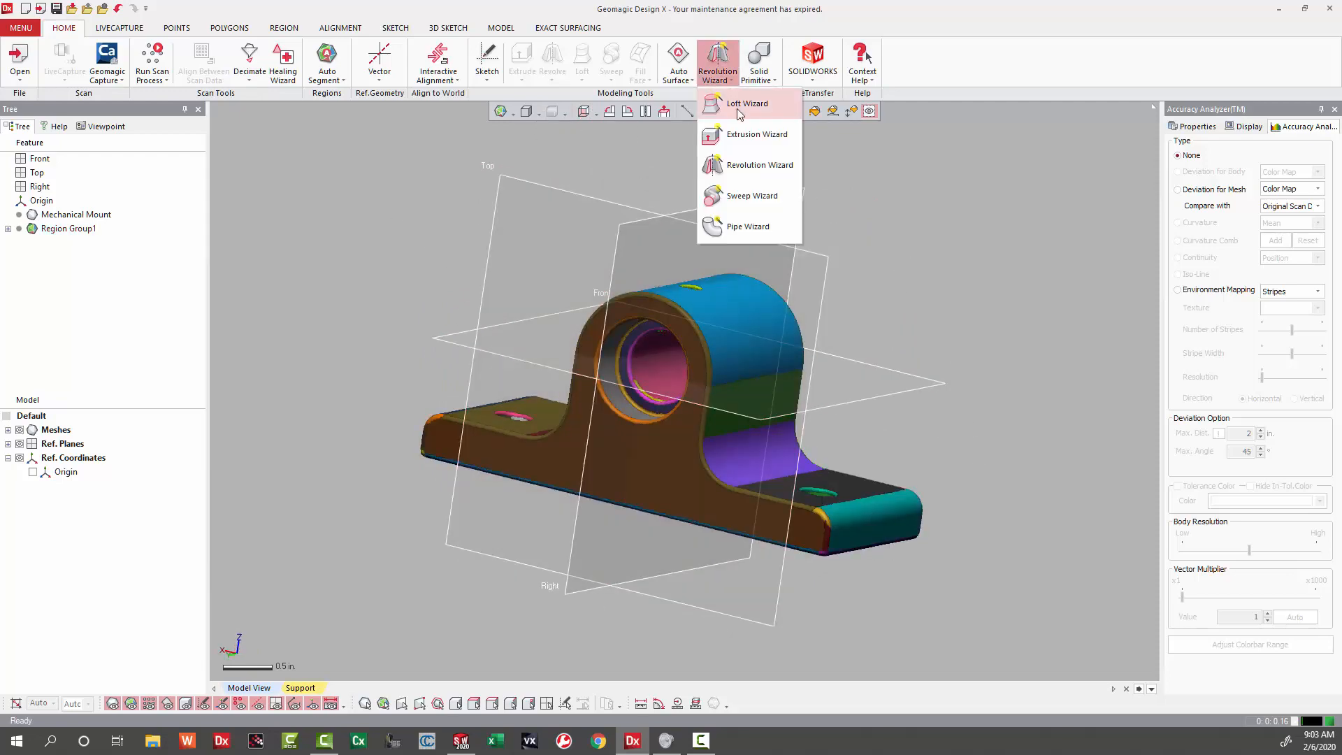
pyautogui.click(742, 133)
pyautogui.moveTo(492, 379); pyautogui.dragTo(550, 360, button='right')
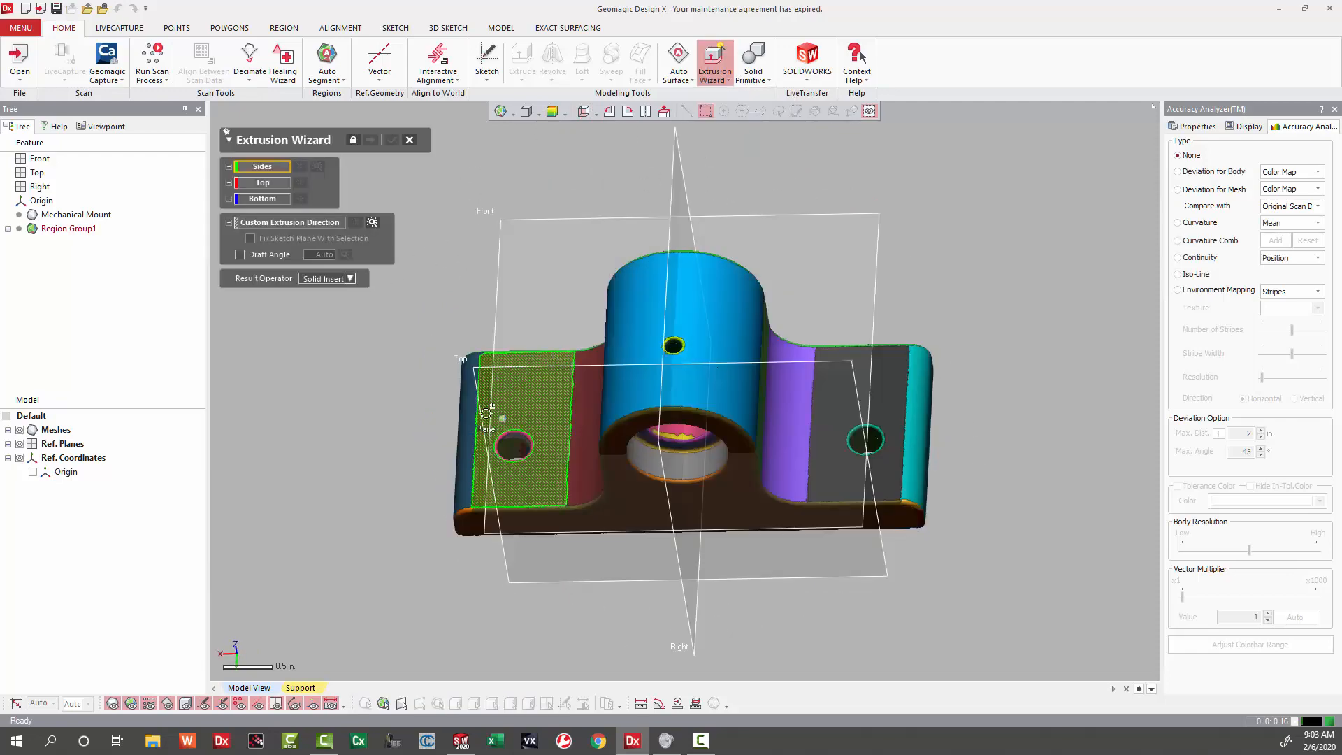
pyautogui.moveTo(382, 396); pyautogui.dragTo(727, 355, button='right')
pyautogui.click(479, 417)
pyautogui.click(483, 397)
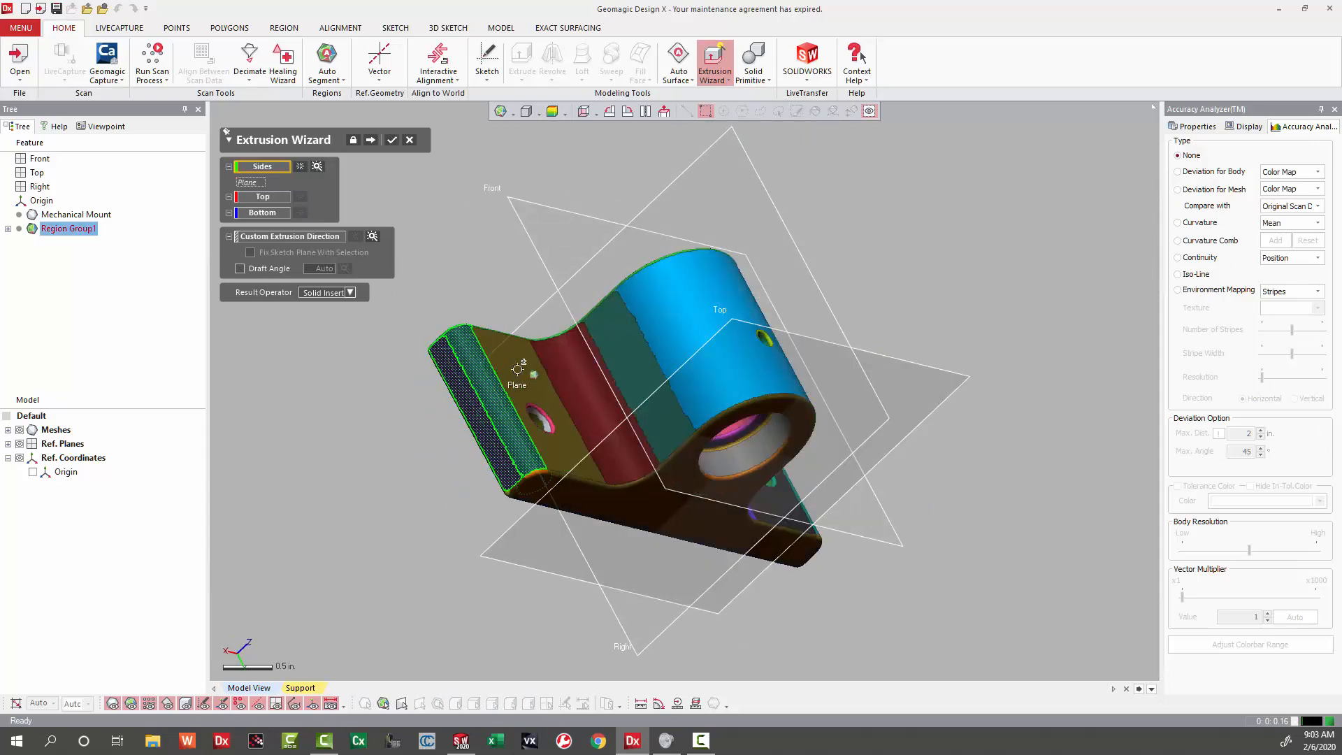
pyautogui.click(514, 388)
pyautogui.click(565, 371)
pyautogui.click(626, 346)
pyautogui.click(674, 317)
# Step: Add the opposite half's upright, fillet, foot and end regions and the flat base to the extrusion sides
pyautogui.moveTo(674, 317); pyautogui.dragTo(475, 406, button='right')
pyautogui.click(759, 339)
pyautogui.click(861, 346)
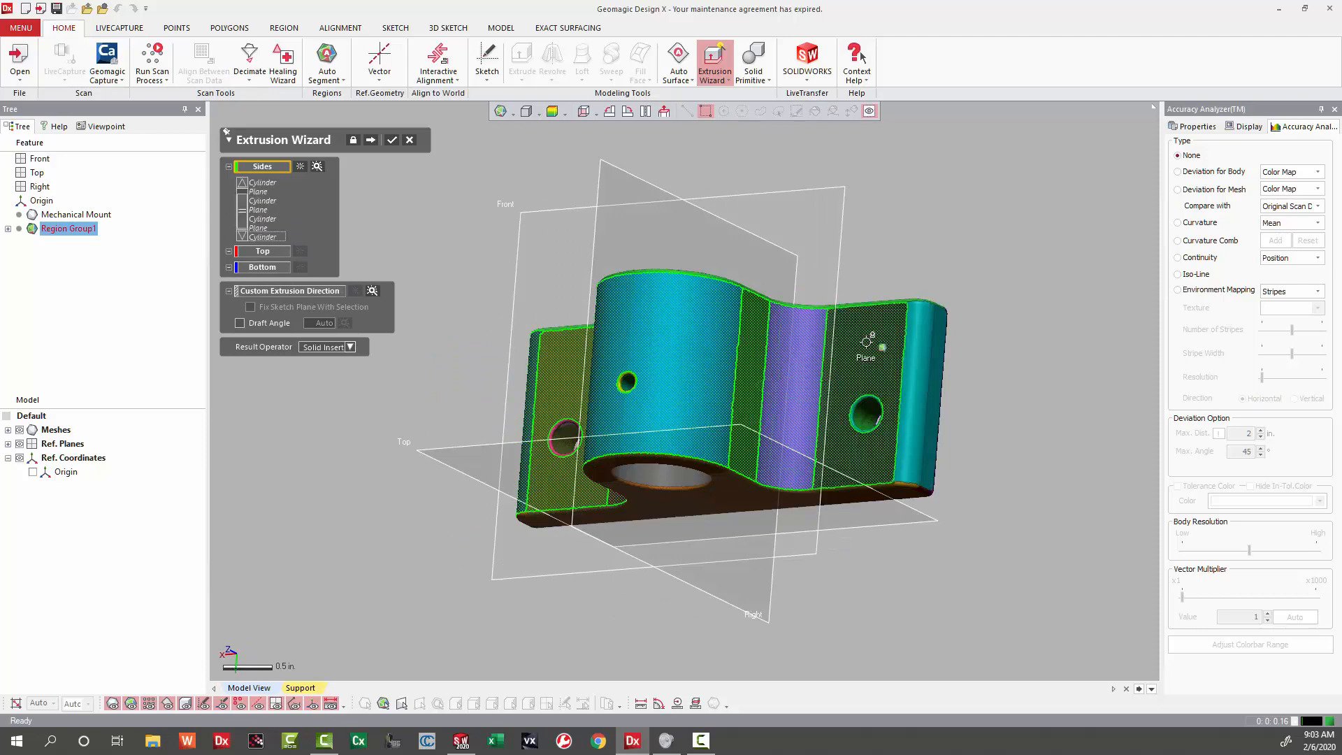
pyautogui.click(915, 343)
pyautogui.click(935, 341)
pyautogui.moveTo(962, 341); pyautogui.dragTo(773, 375, button='right')
pyautogui.click(773, 375)
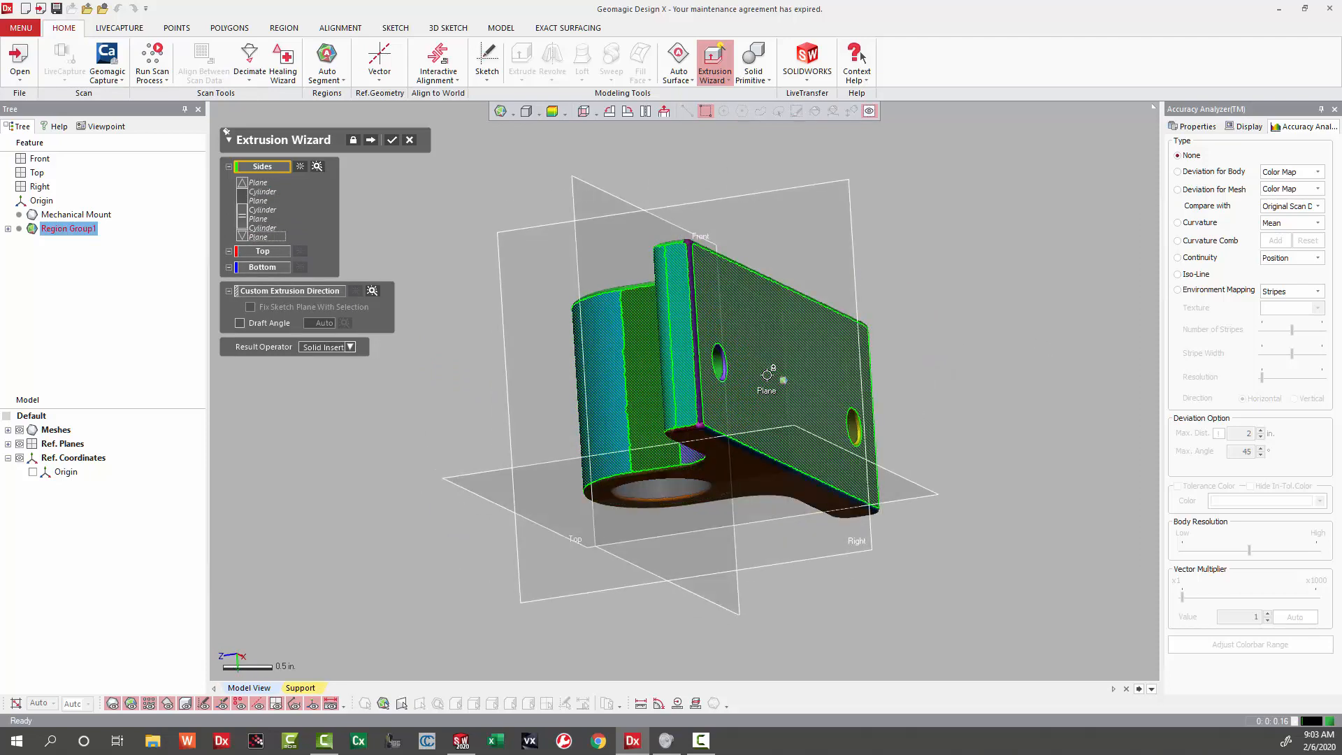
# Step: Limit the extrusion between the Top plane and the mount's opposite planar face, using the Top plane as custom extrusion direction
pyautogui.click(264, 251)
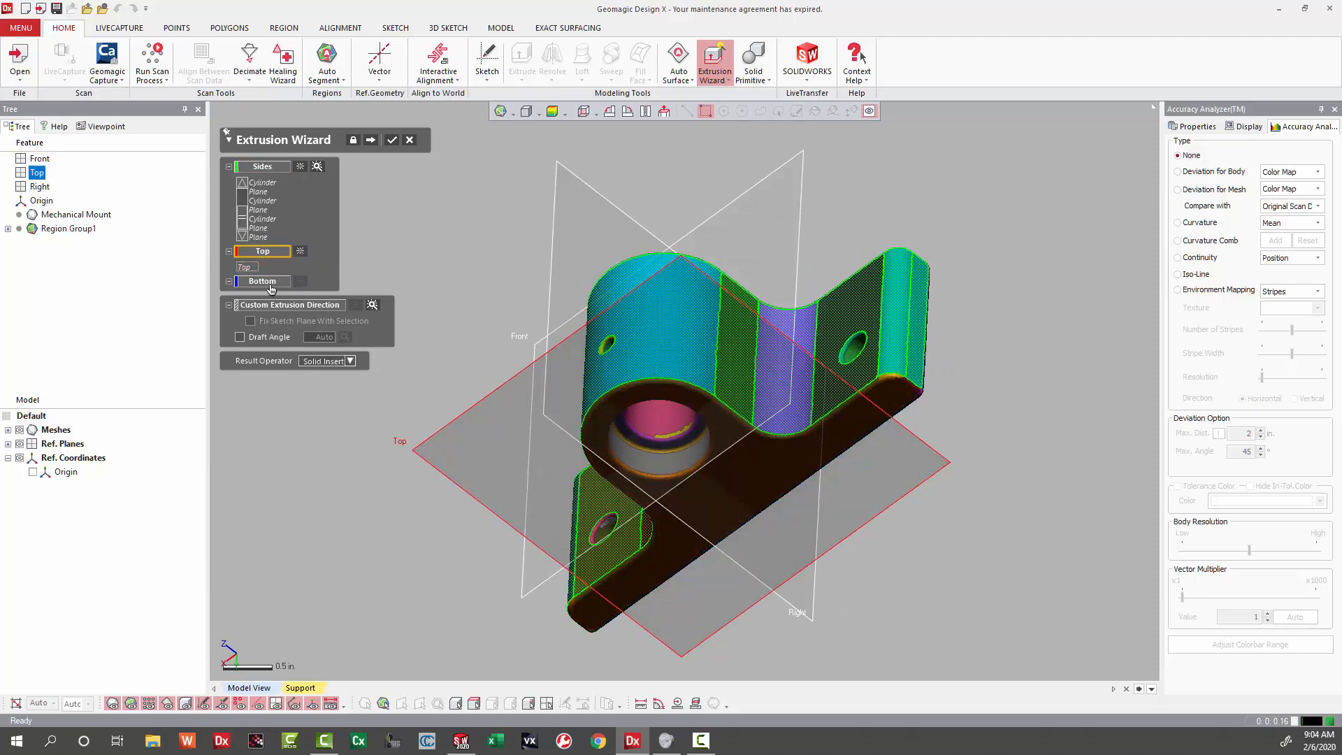
pyautogui.click(271, 281)
pyautogui.click(636, 297)
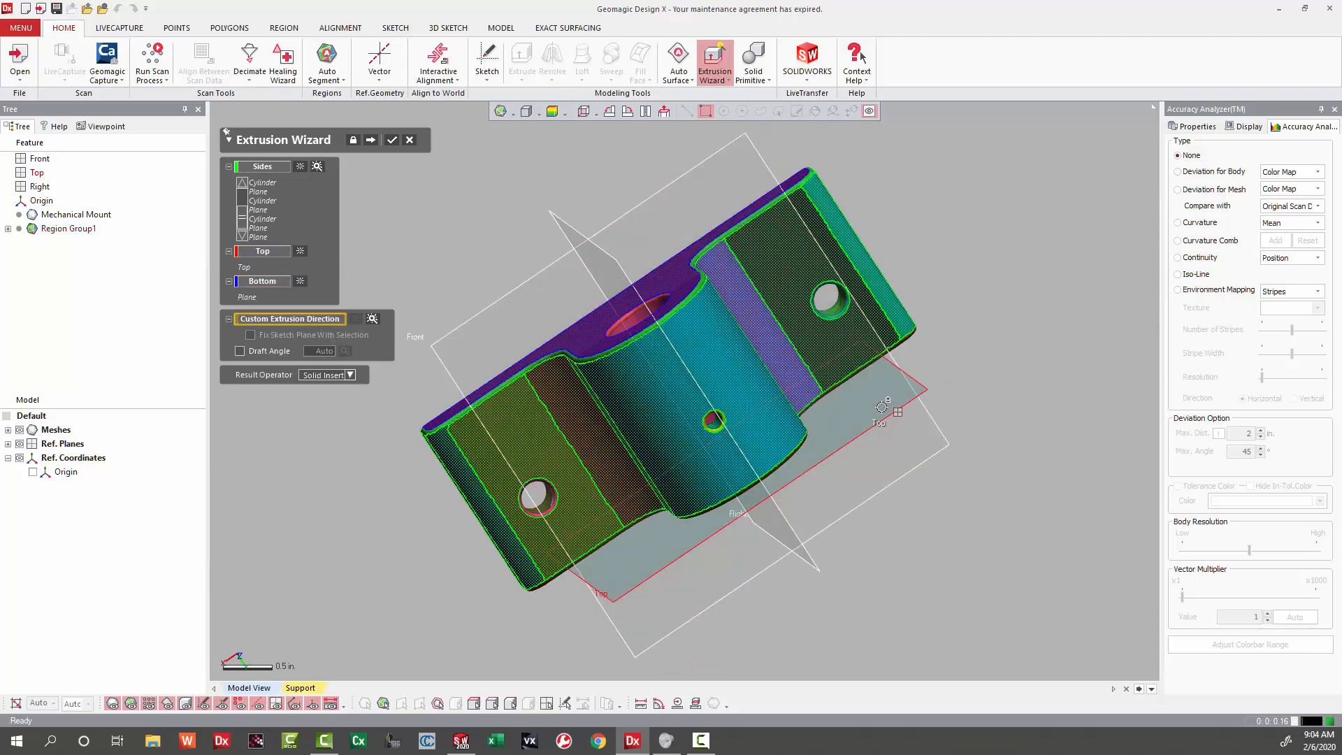
pyautogui.click(882, 412)
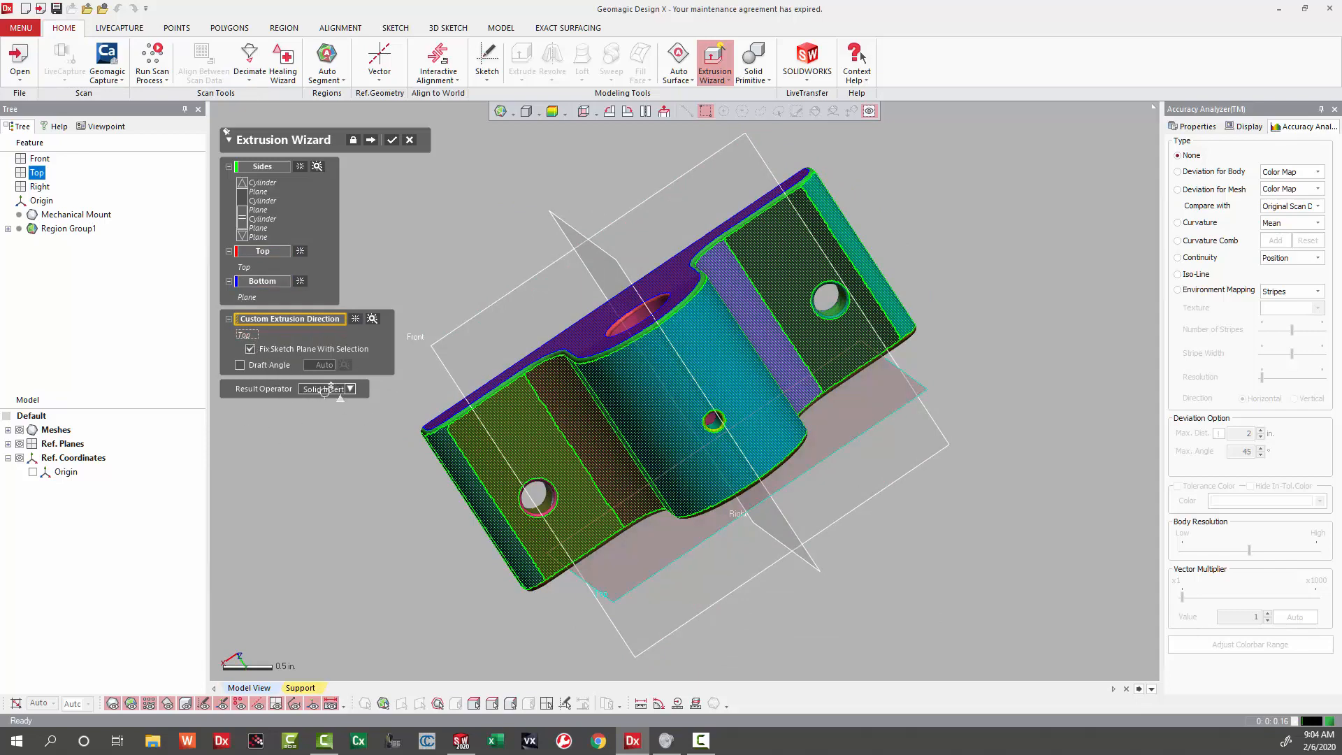
pyautogui.click(392, 140)
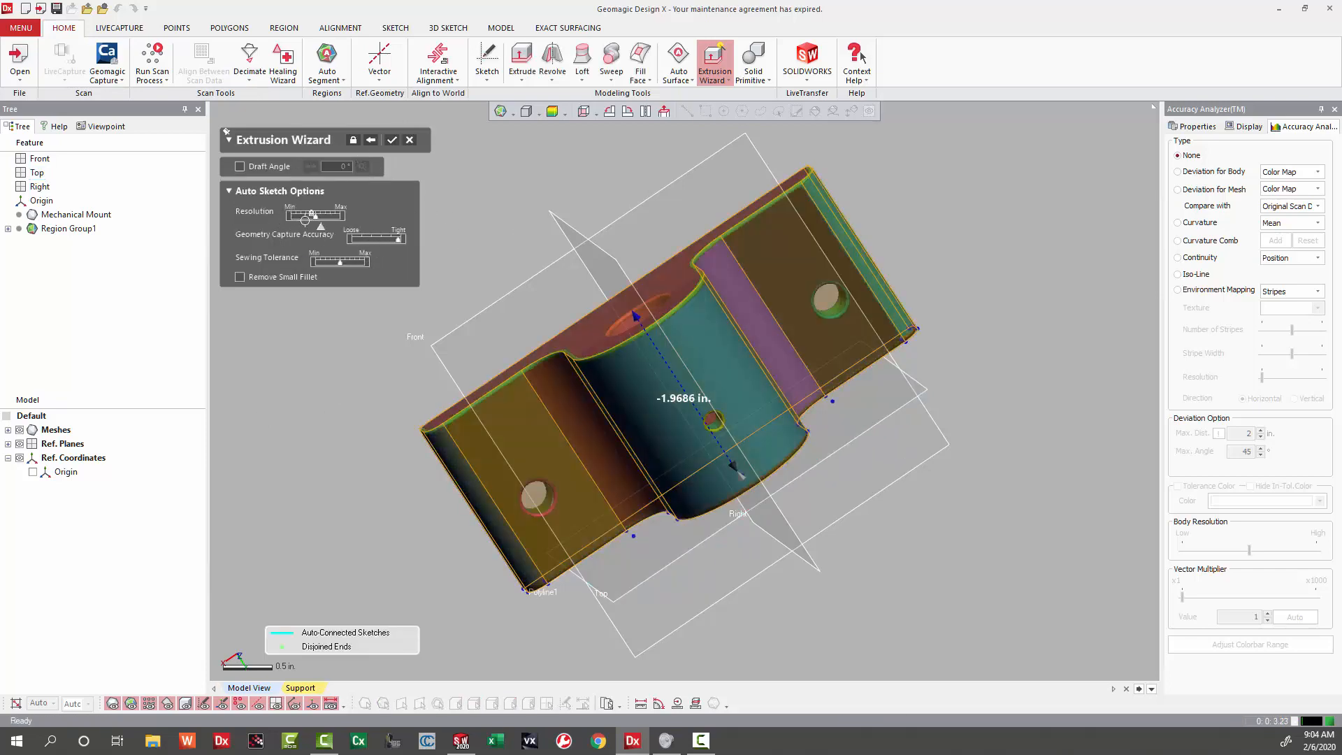
# Step: Lower the auto sketch resolution, loosen geometry capture accuracy, remove fillets smaller than 0.06 in. and accept the extrusion
pyautogui.moveTo(296, 215); pyautogui.dragTo(293, 215)
pyautogui.click(288, 277)
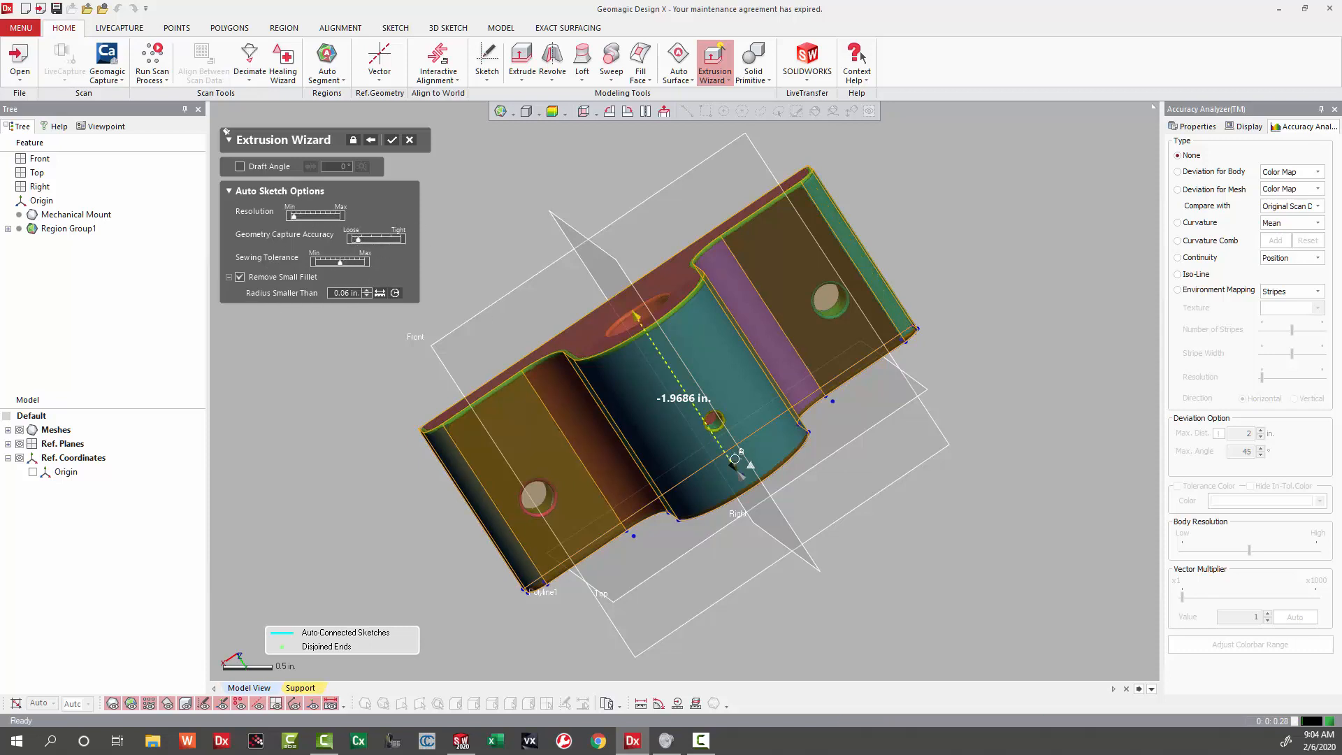
pyautogui.moveTo(736, 457); pyautogui.dragTo(1000, 497, button='right')
pyautogui.scroll(3, 619, 527)
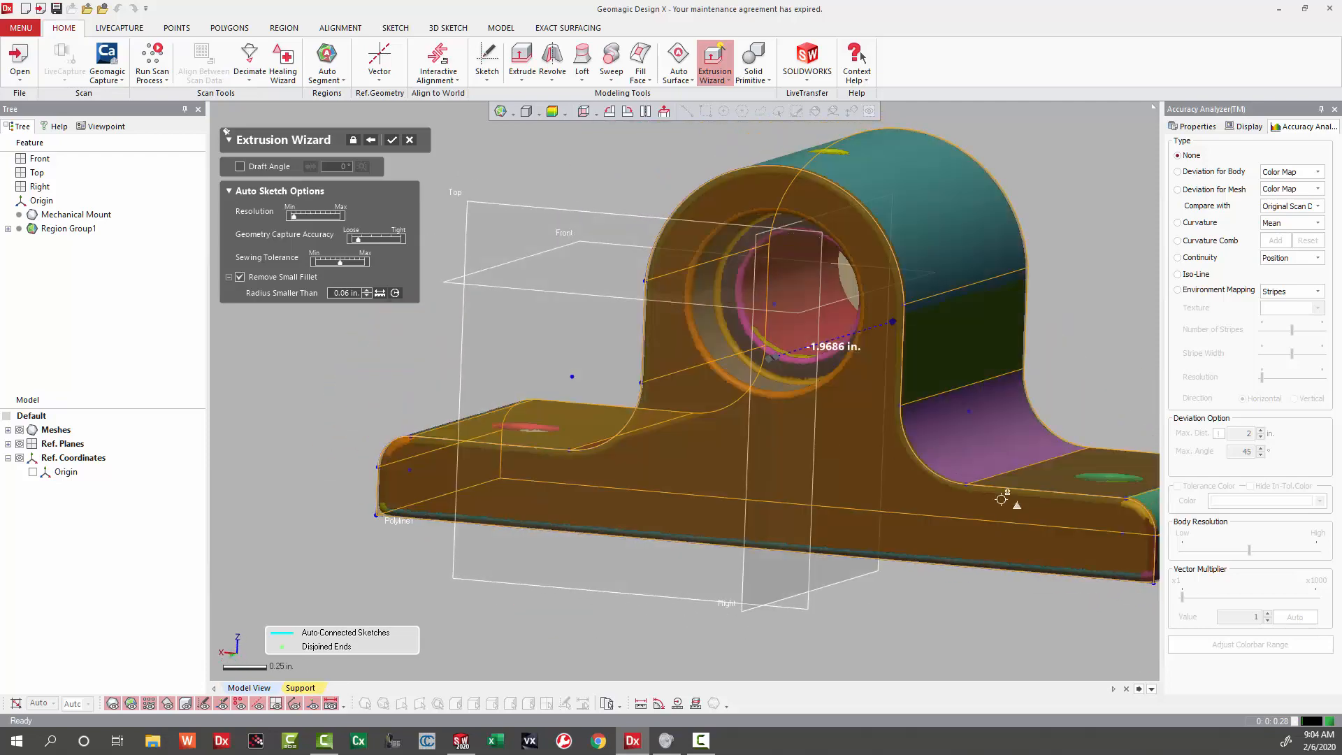
pyautogui.scroll(-3, 998, 488)
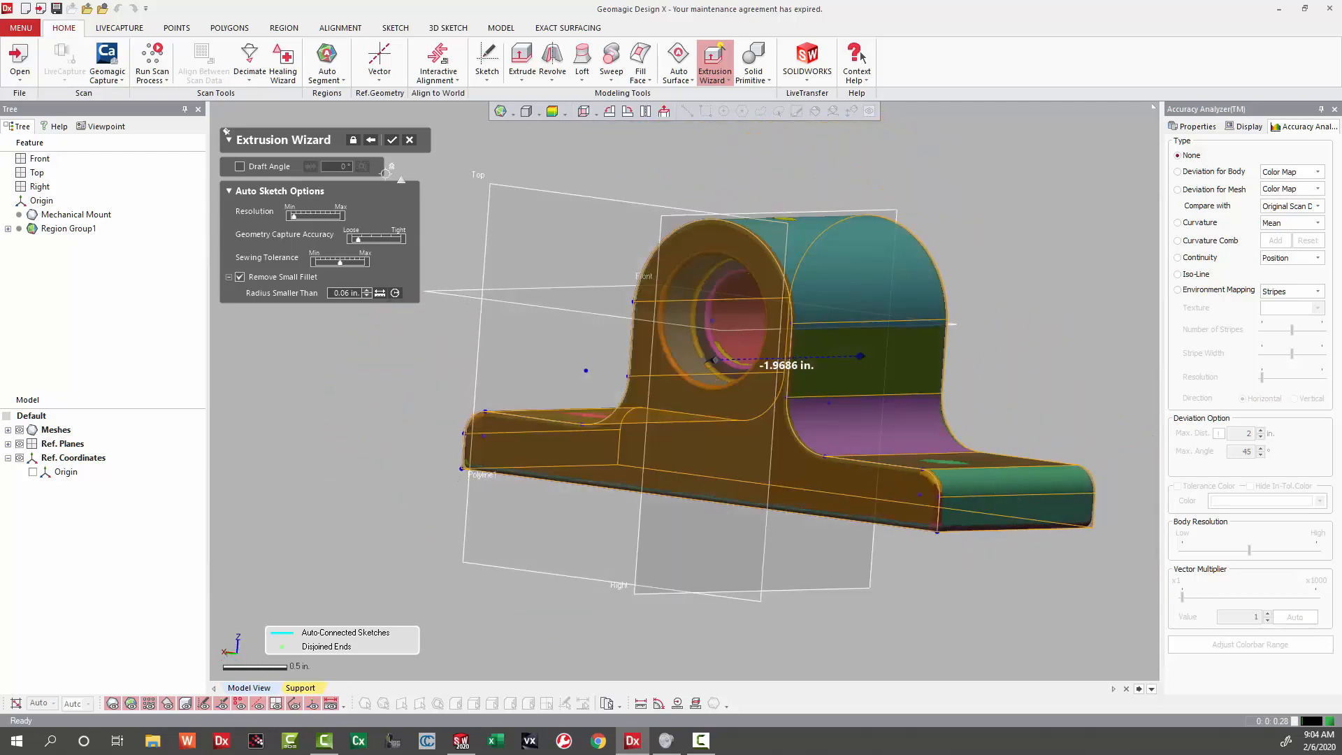
pyautogui.click(391, 140)
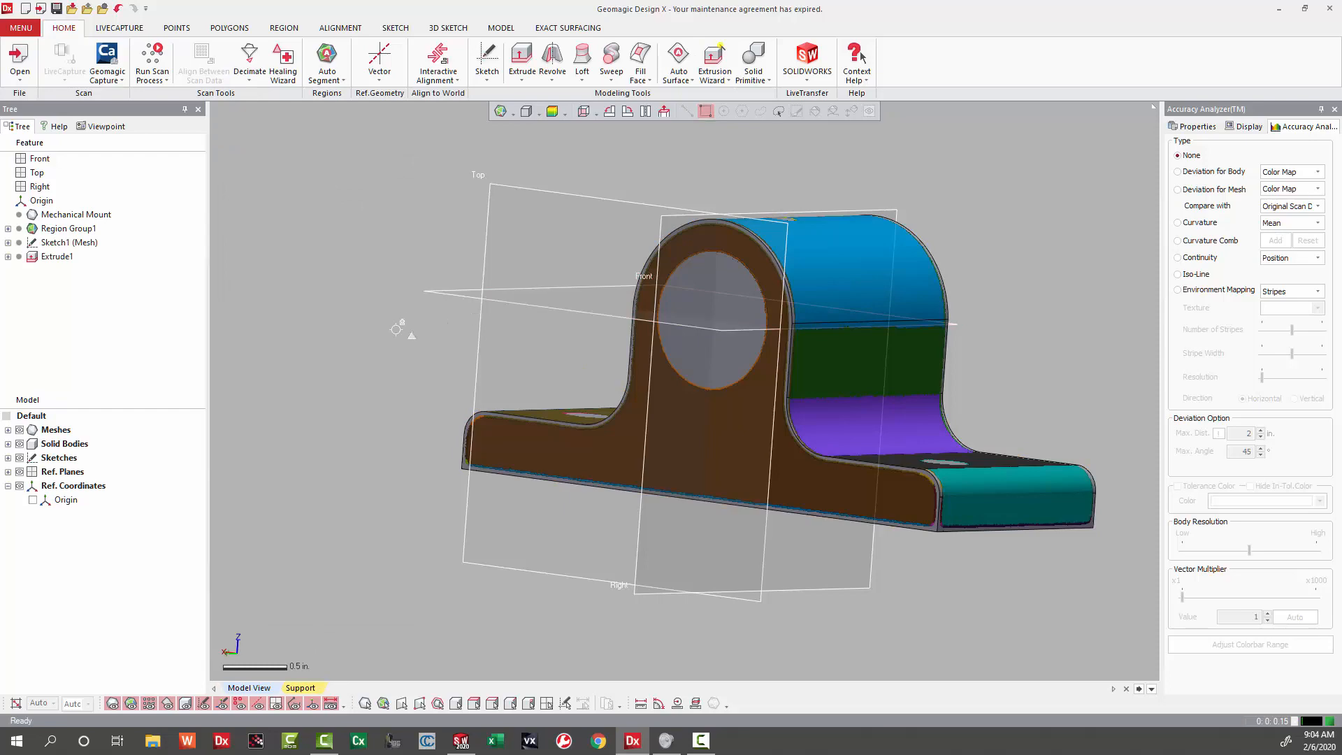
# Step: Inspect the extruded body and hide the solid bodies to expose the segmented mesh
pyautogui.moveTo(572, 381)
pyautogui.mouseDown(button='right')
pyautogui.moveTo(470, 293)
pyautogui.moveTo(507, 357)
pyautogui.moveTo(569, 390)
pyautogui.moveTo(664, 399)
pyautogui.moveTo(731, 436)
pyautogui.mouseUp(button='right')
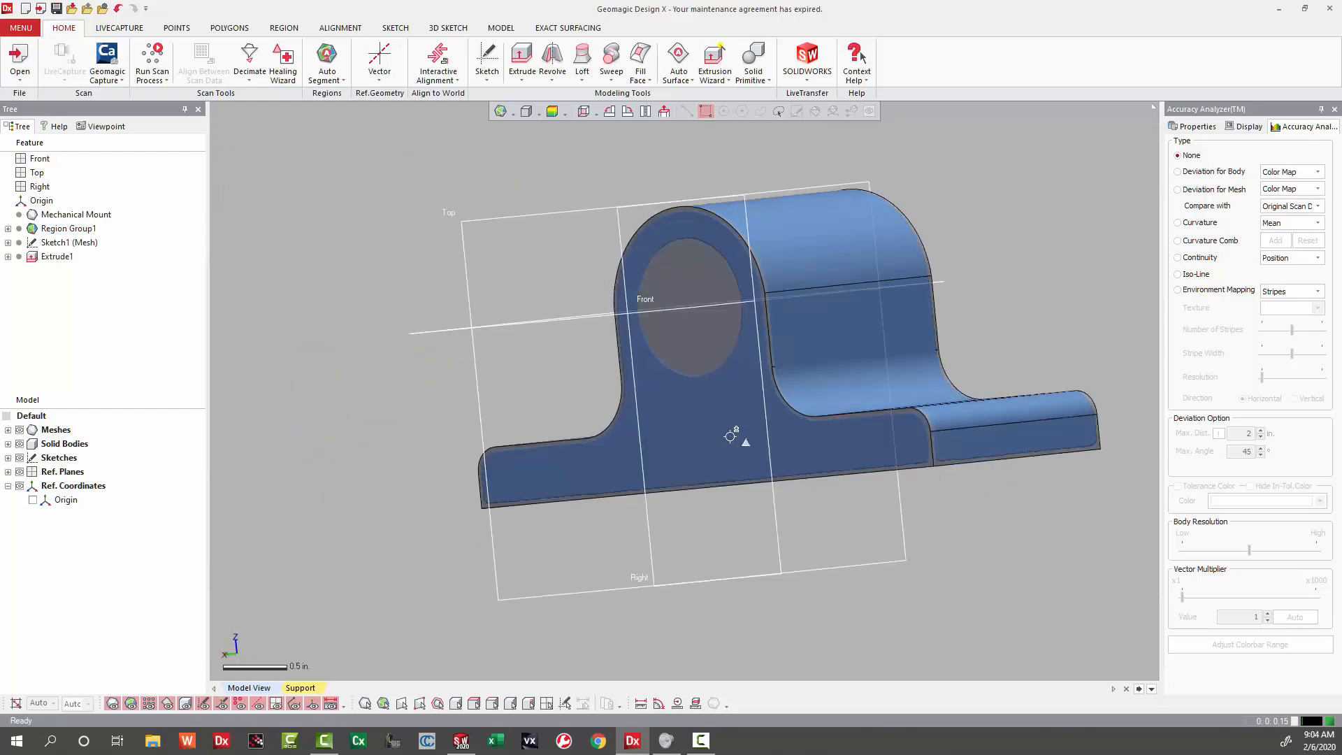
pyautogui.click(20, 443)
pyautogui.moveTo(442, 341); pyautogui.dragTo(402, 364, button='right')
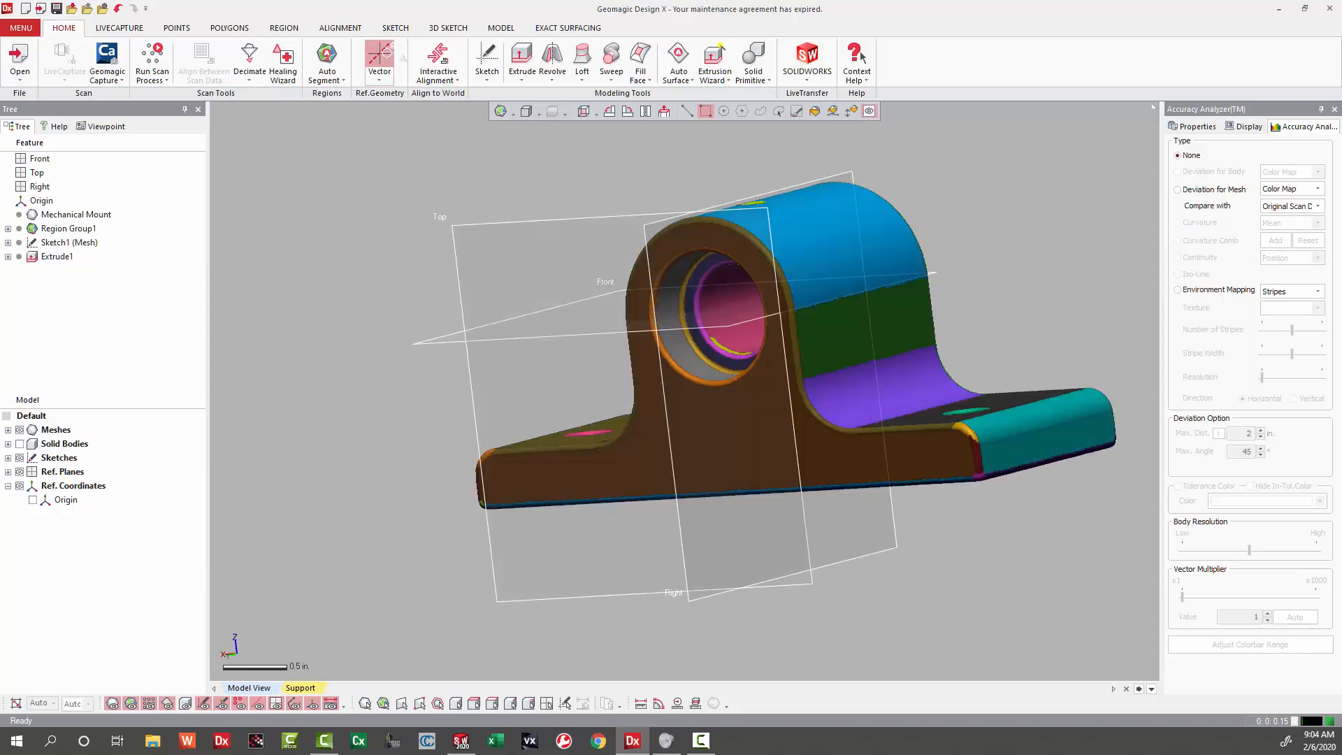
# Step: Add a reference vector at the intersection of the Front and Right planes
pyautogui.click(379, 59)
pyautogui.click(521, 330)
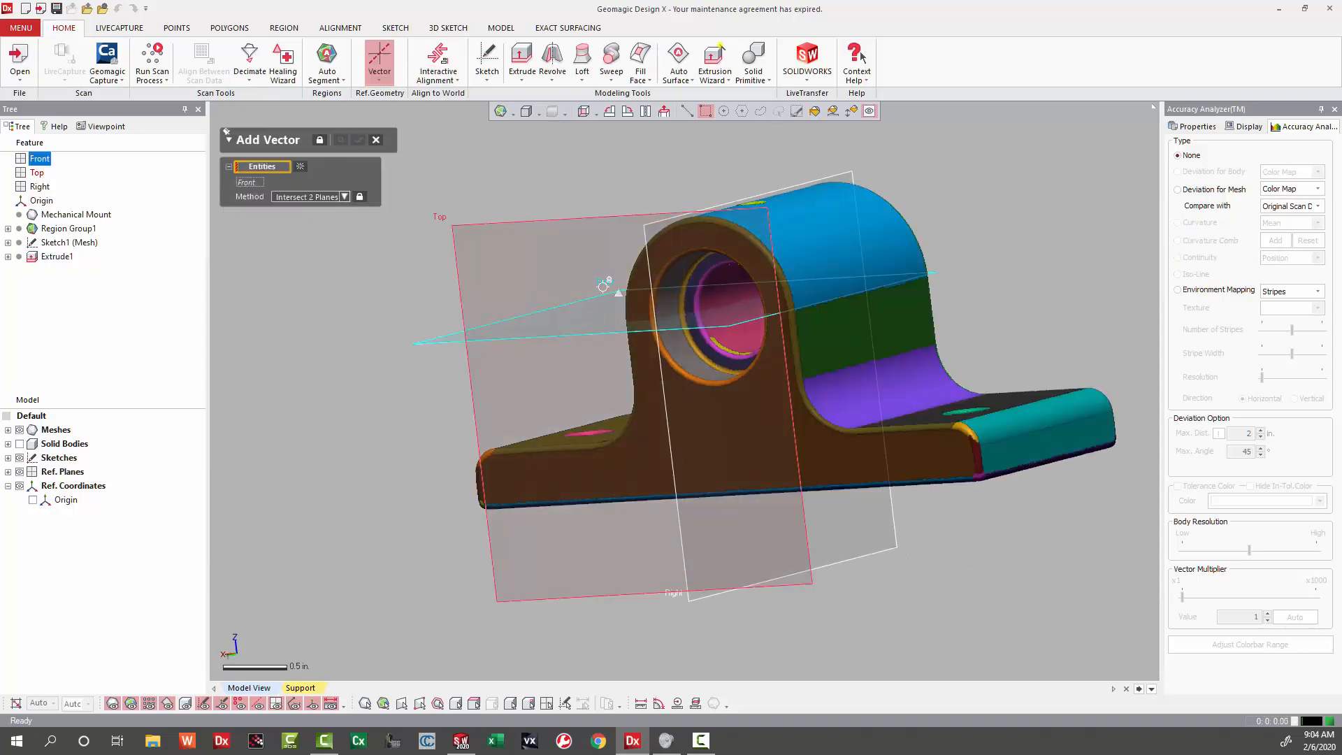
pyautogui.click(644, 235)
pyautogui.click(359, 139)
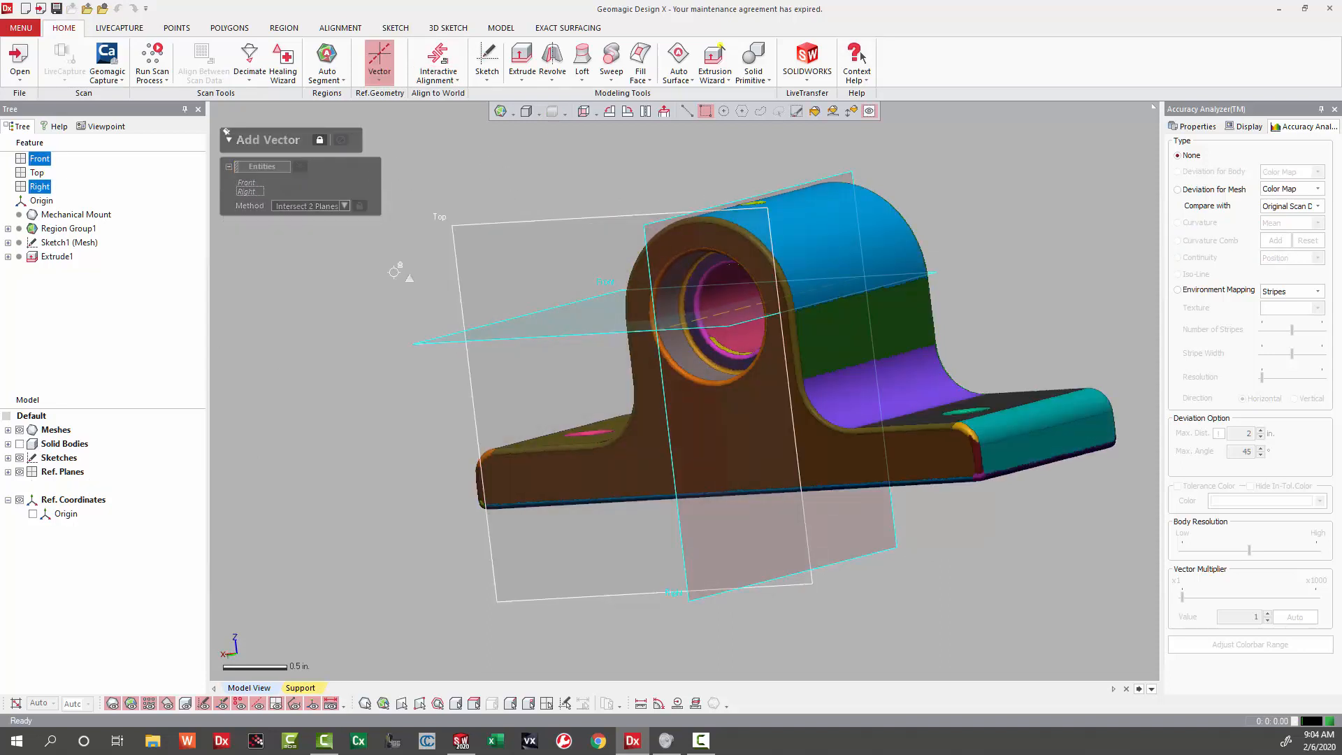
# Step: Start a Revolution Wizard with the bore's two cylindrical regions and the plane between them as targets
pyautogui.moveTo(395, 269); pyautogui.dragTo(419, 210, button='right')
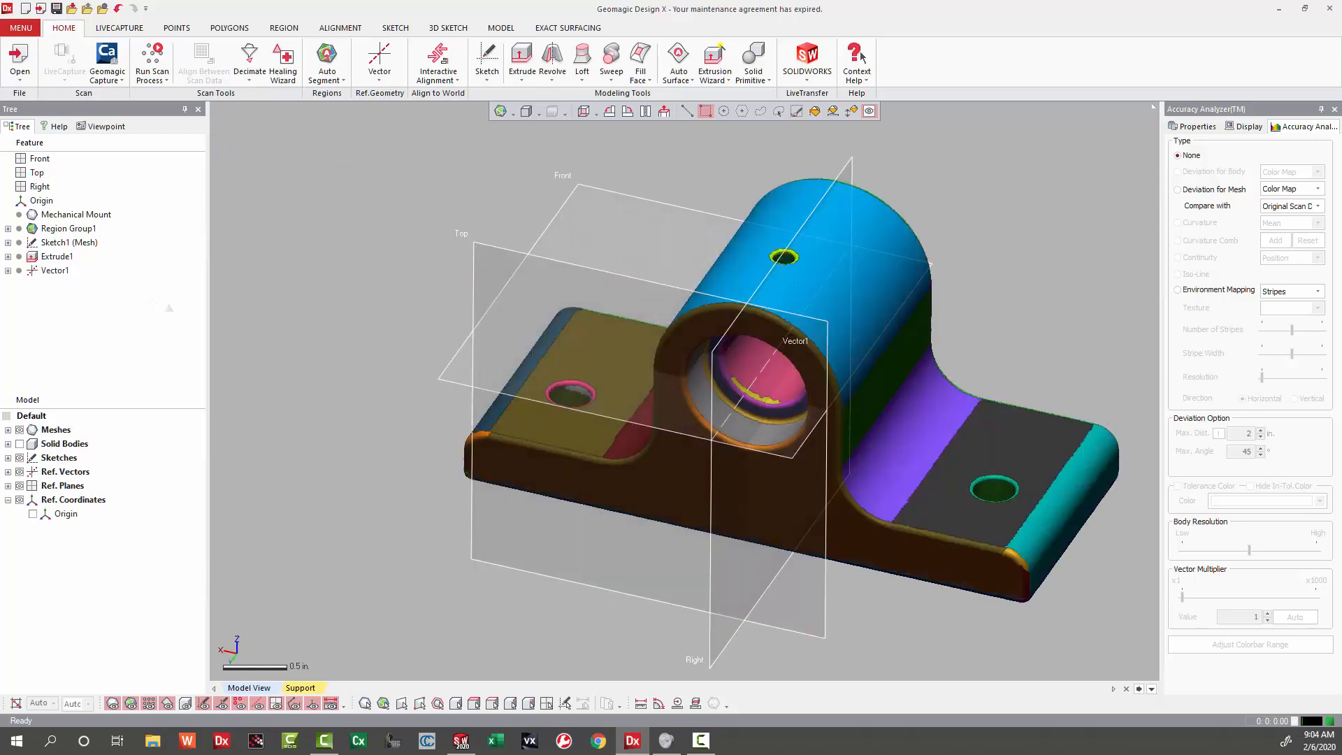
pyautogui.moveTo(434, 279); pyautogui.dragTo(413, 259, button='right')
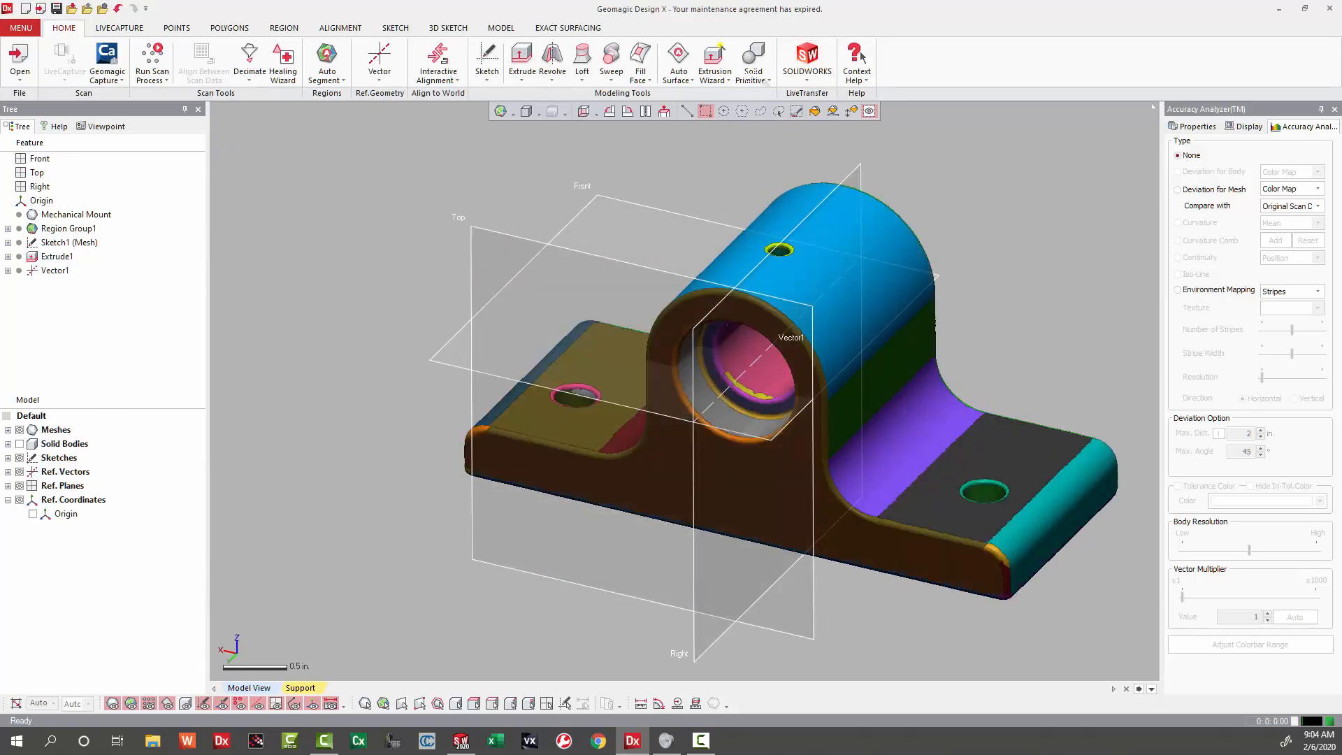
pyautogui.click(714, 77)
pyautogui.click(759, 165)
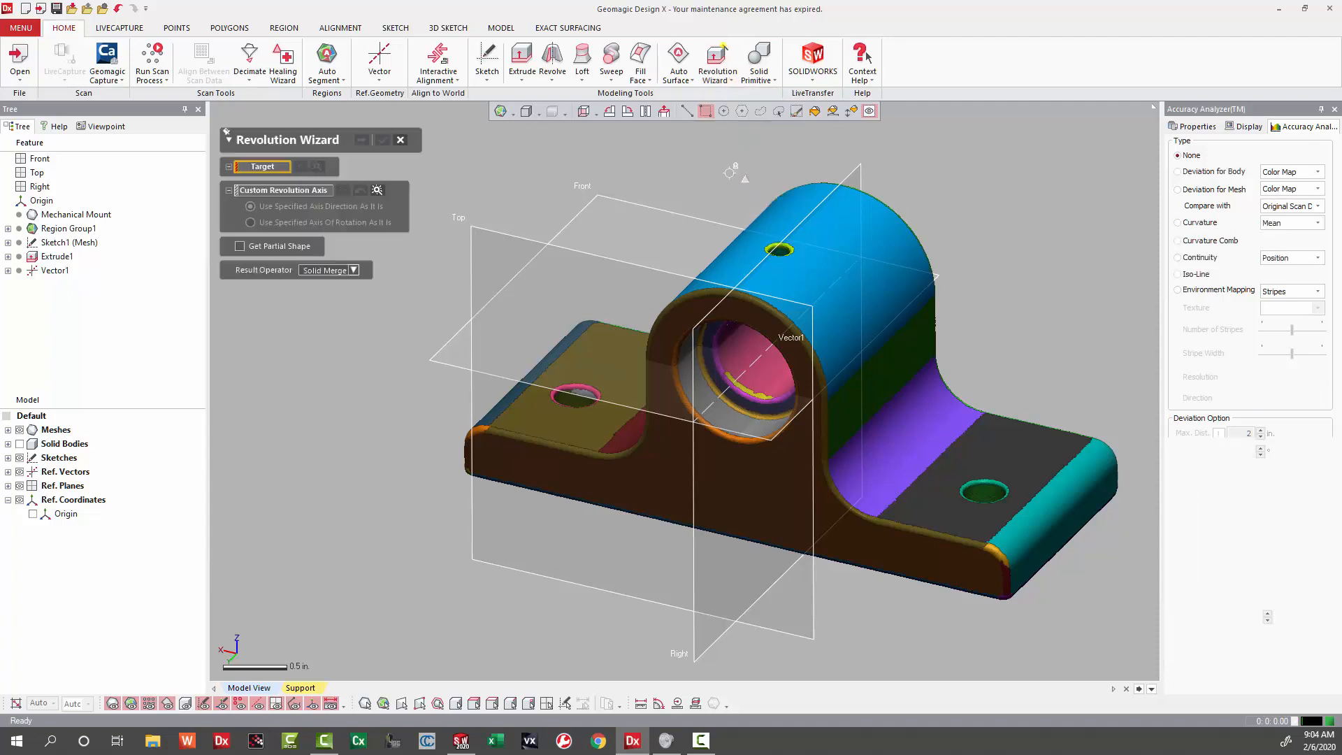
pyautogui.click(719, 355)
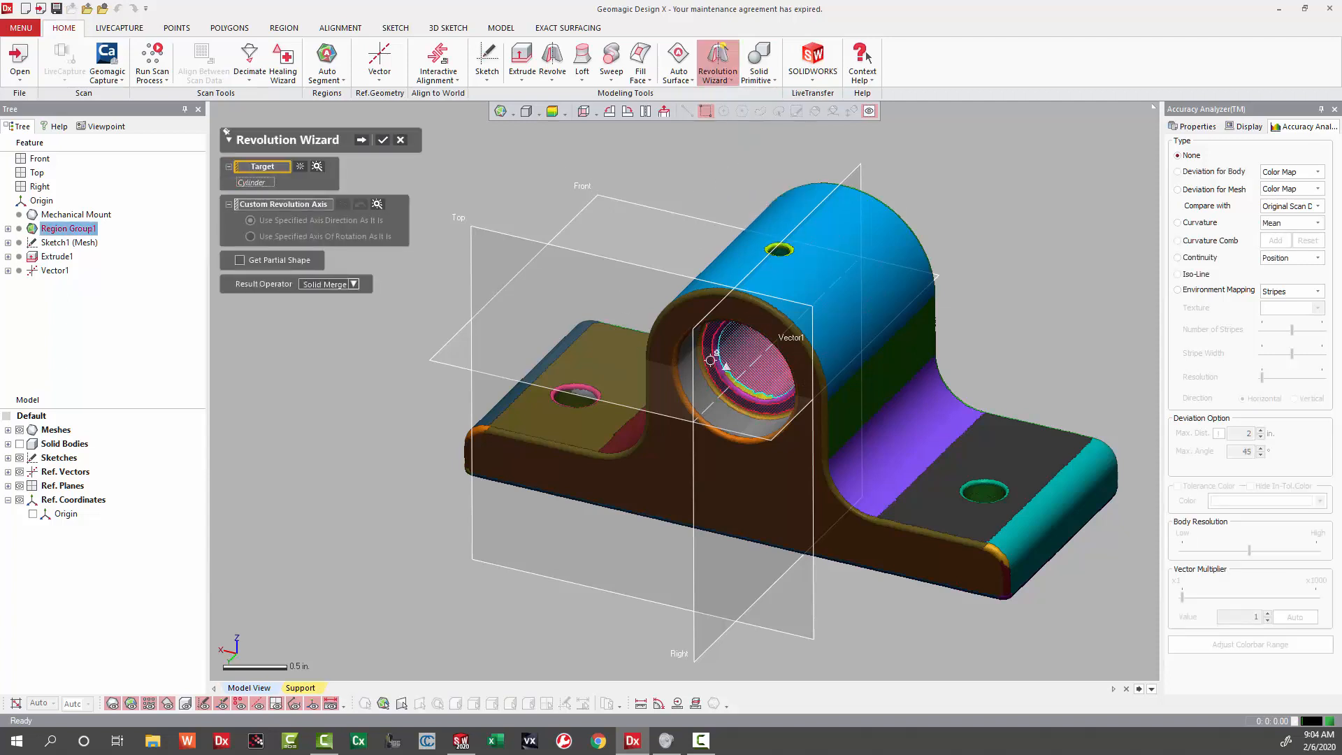
pyautogui.click(586, 385)
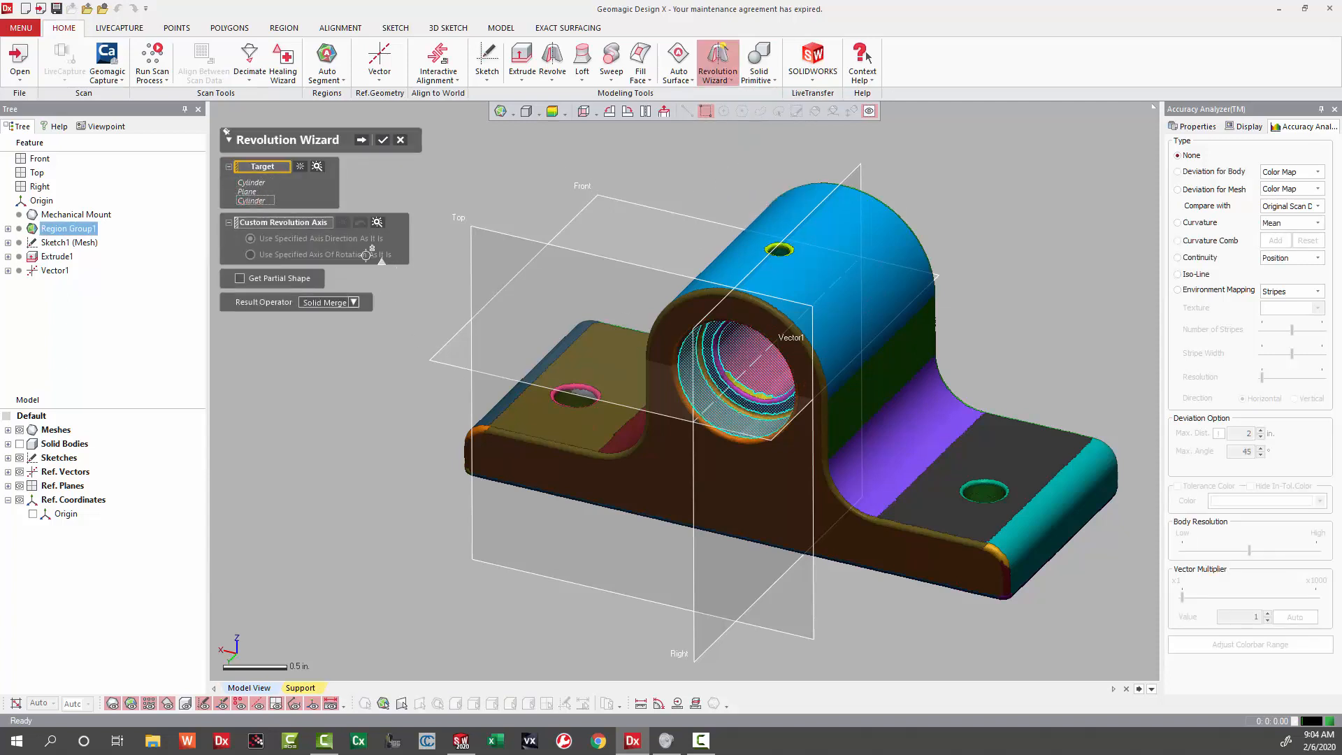
# Step: Use Vector1 as the exact custom revolution axis, fix the sketch plane to Right, choose Solid Cut and proceed to the revolution preview
pyautogui.click(319, 222)
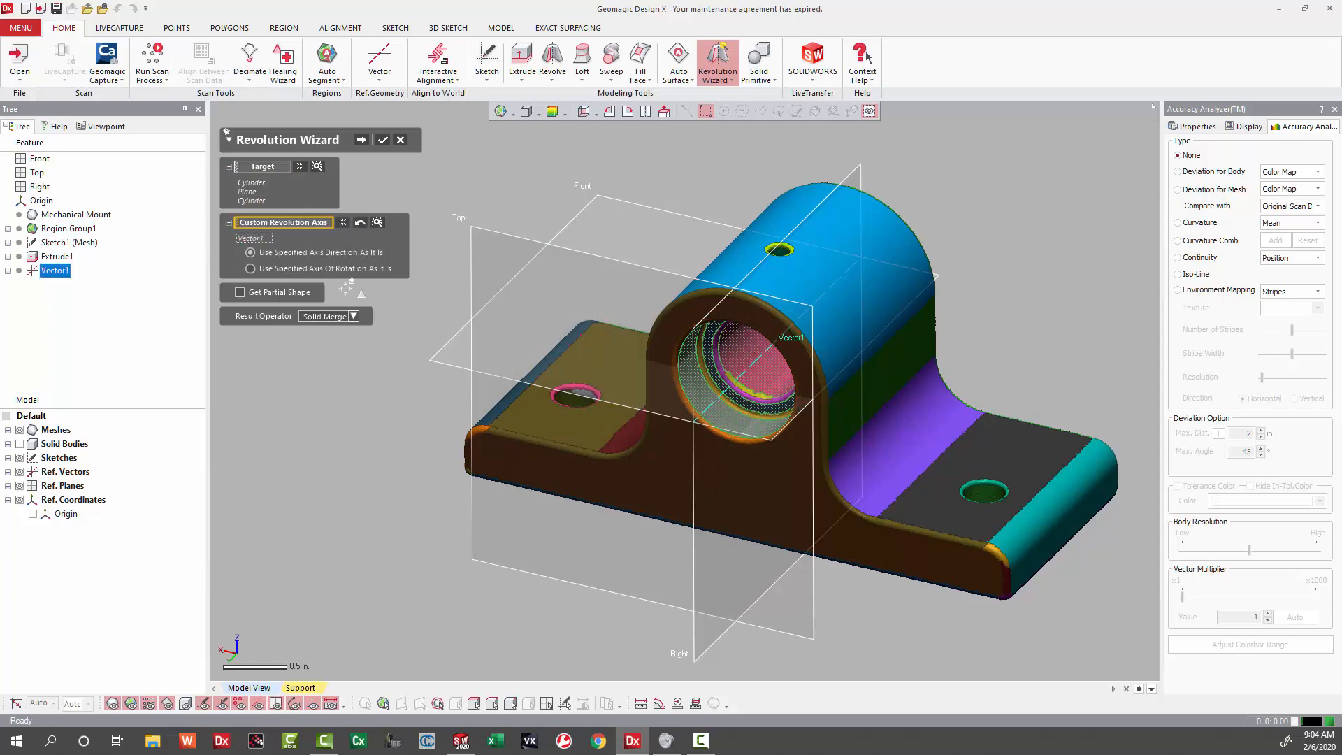
pyautogui.click(312, 268)
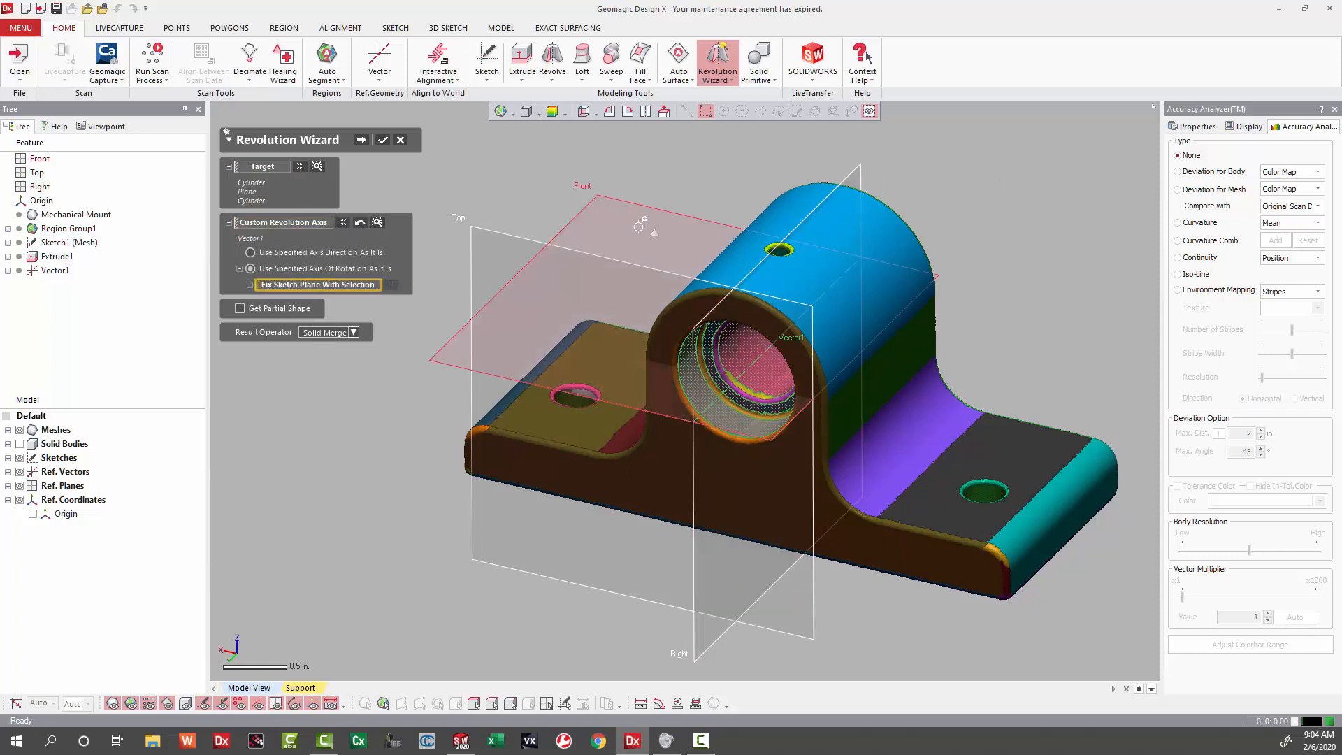
pyautogui.click(845, 177)
pyautogui.click(354, 345)
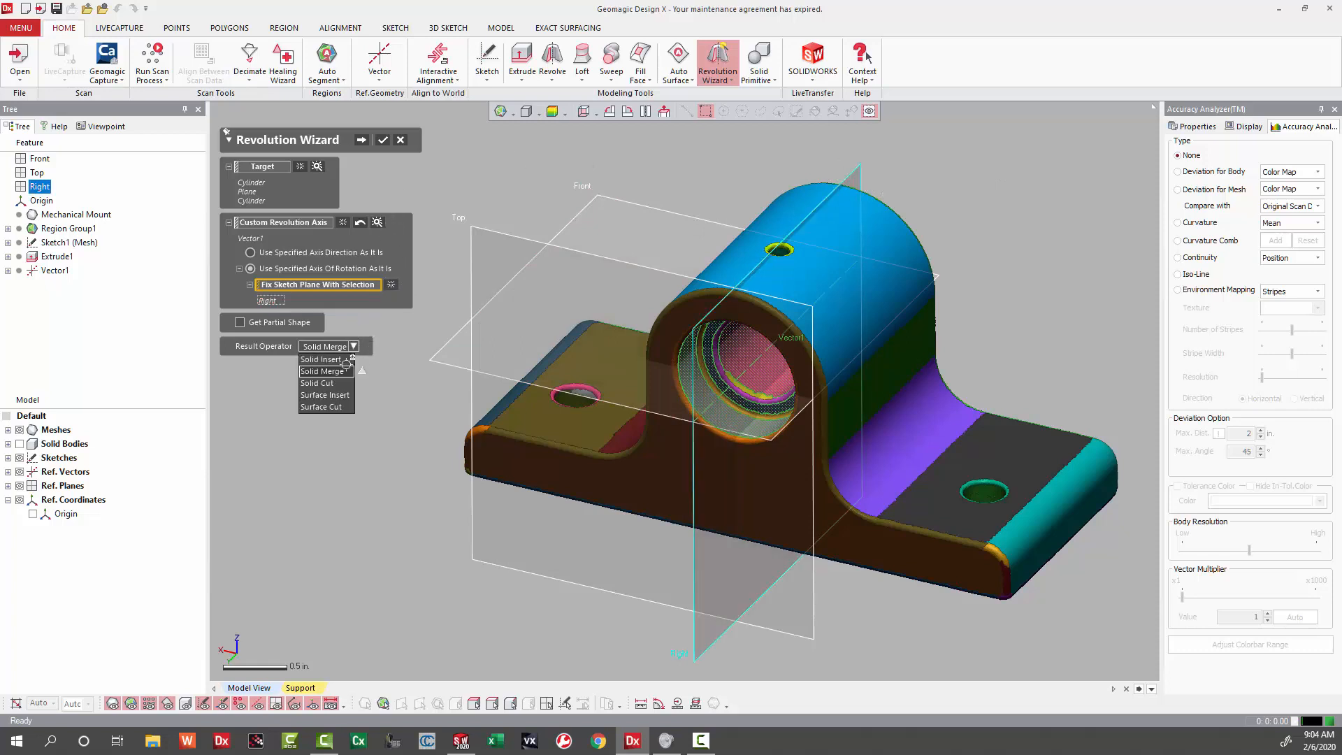
pyautogui.click(326, 383)
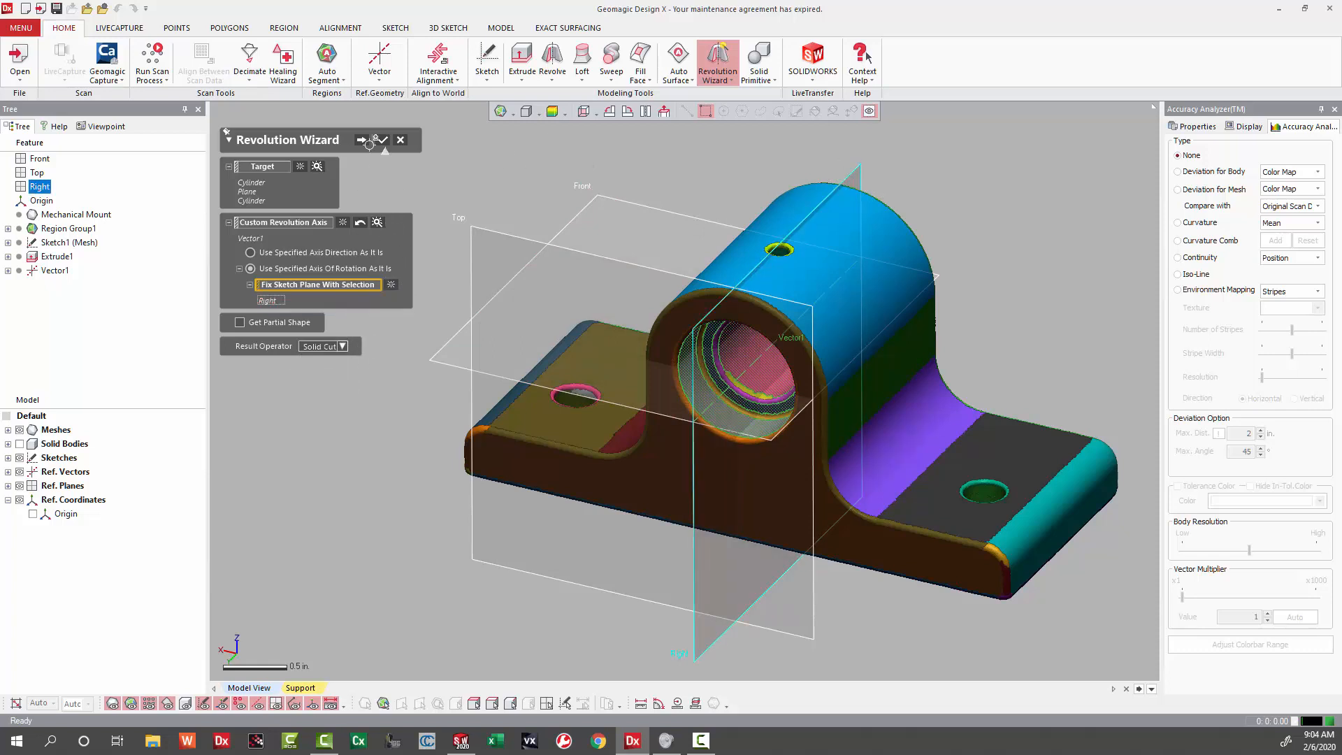
pyautogui.click(362, 140)
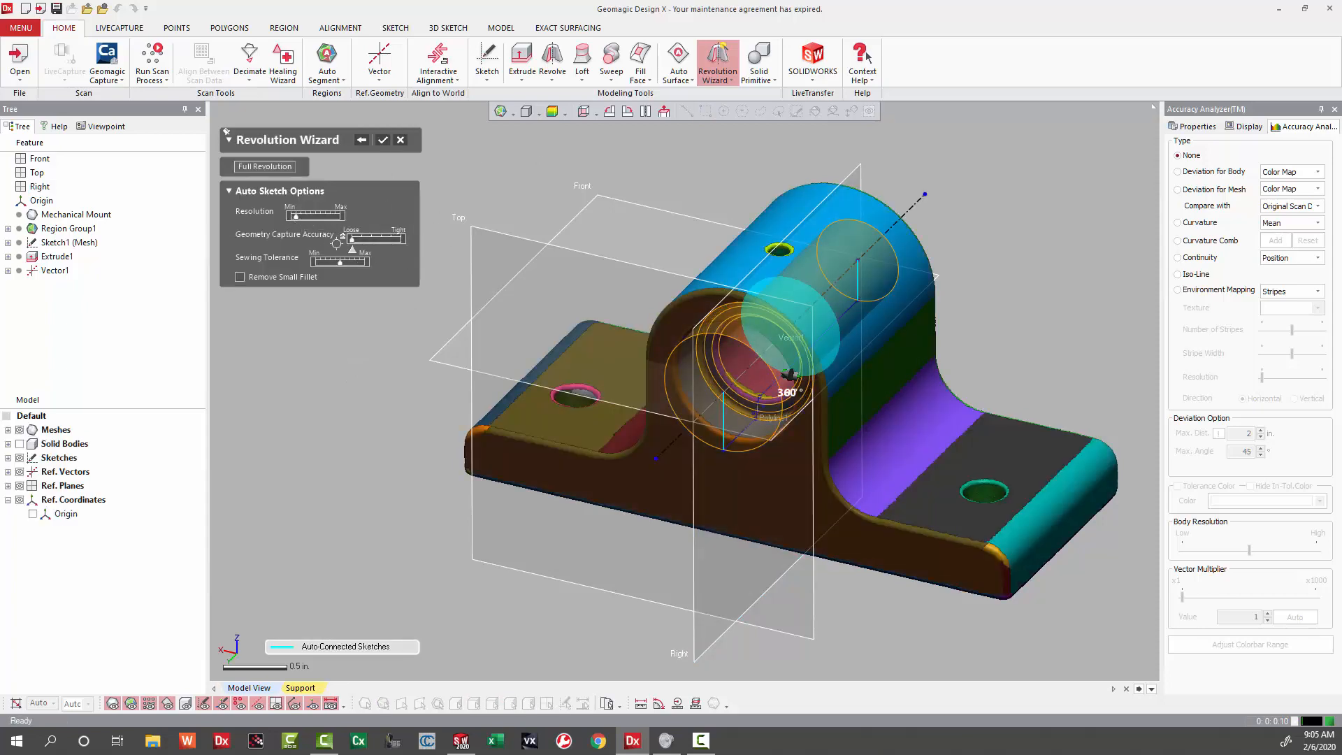
# Step: Remove fillets smaller than 0.125 in. from the bore's auto sketch and accept the revolved cut
pyautogui.click(240, 277)
pyautogui.moveTo(986, 279); pyautogui.dragTo(908, 262, button='right')
pyautogui.scroll(3, 907, 263)
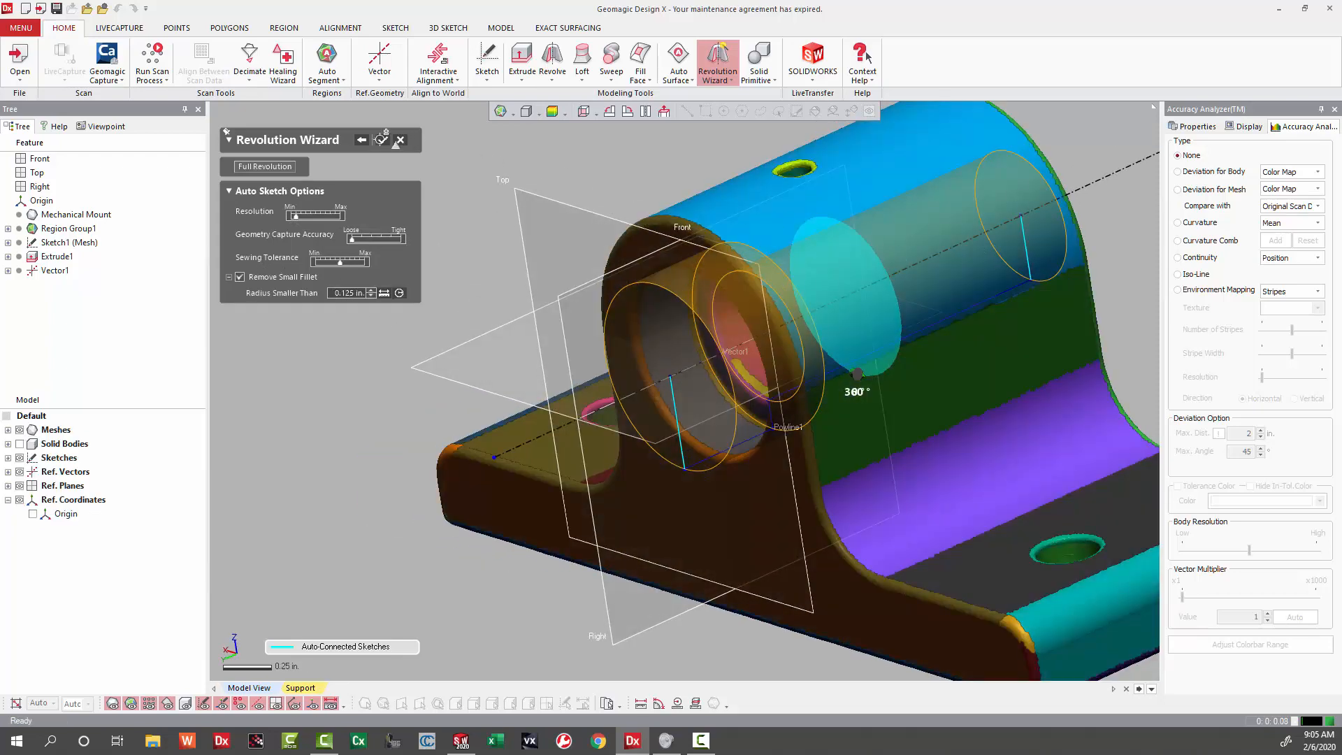
pyautogui.click(381, 139)
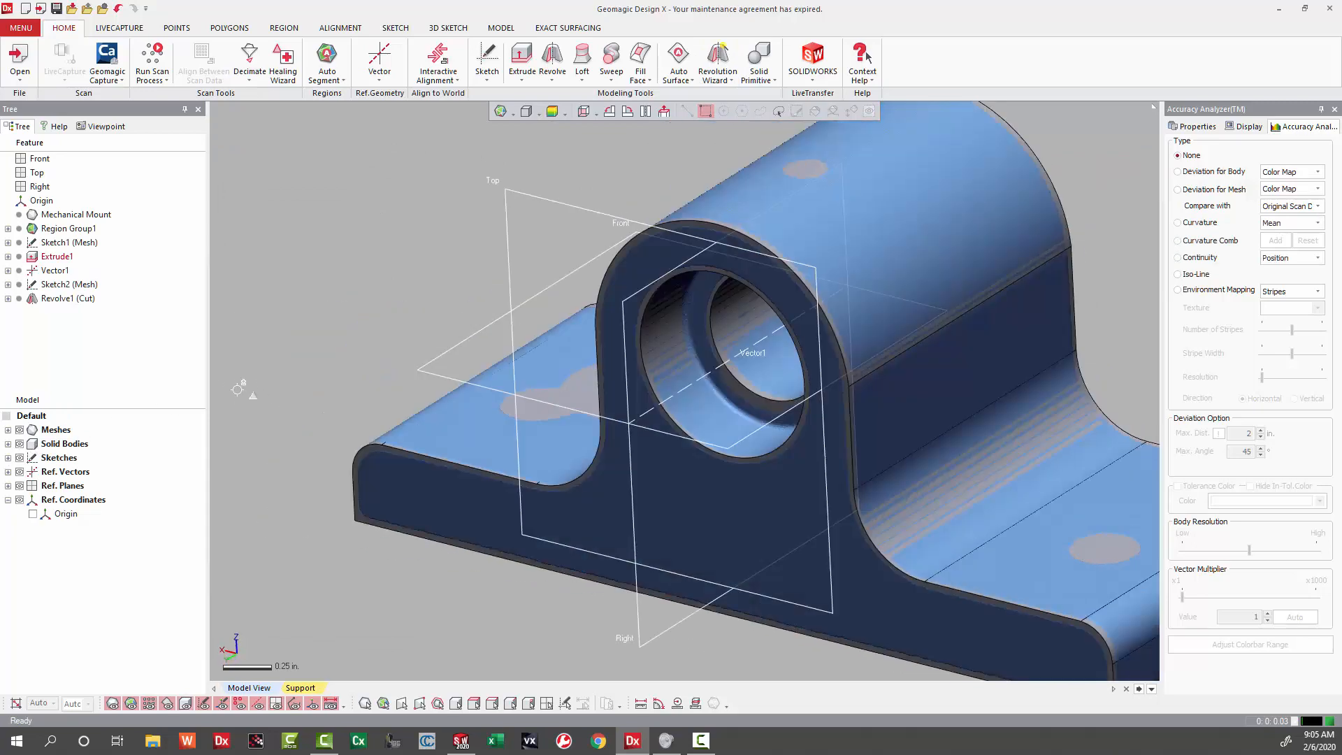
# Step: Set up a planar mesh sketch on the Front plane with its section offset downward through the base's two mounting holes
pyautogui.moveTo(302, 361); pyautogui.dragTo(311, 323, button='right')
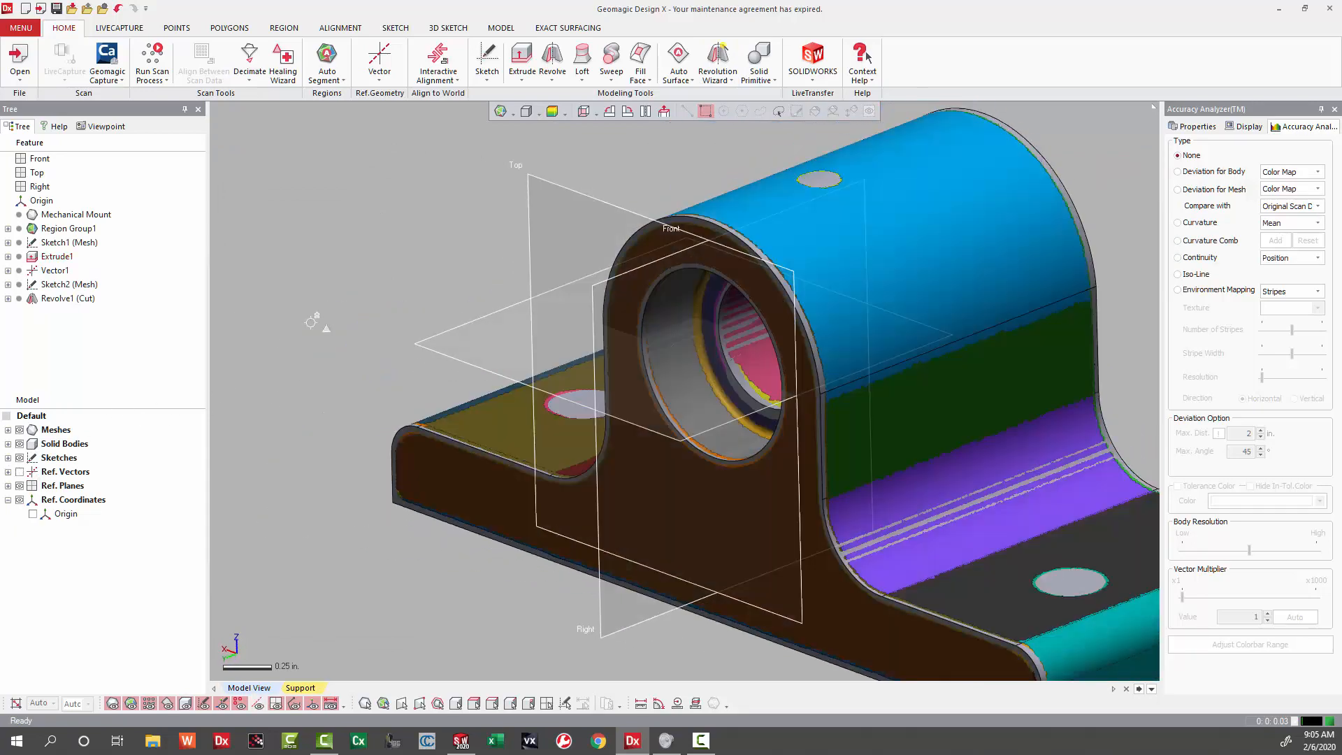
pyautogui.scroll(-2, 426, 446)
pyautogui.moveTo(426, 446); pyautogui.dragTo(499, 504, button='right')
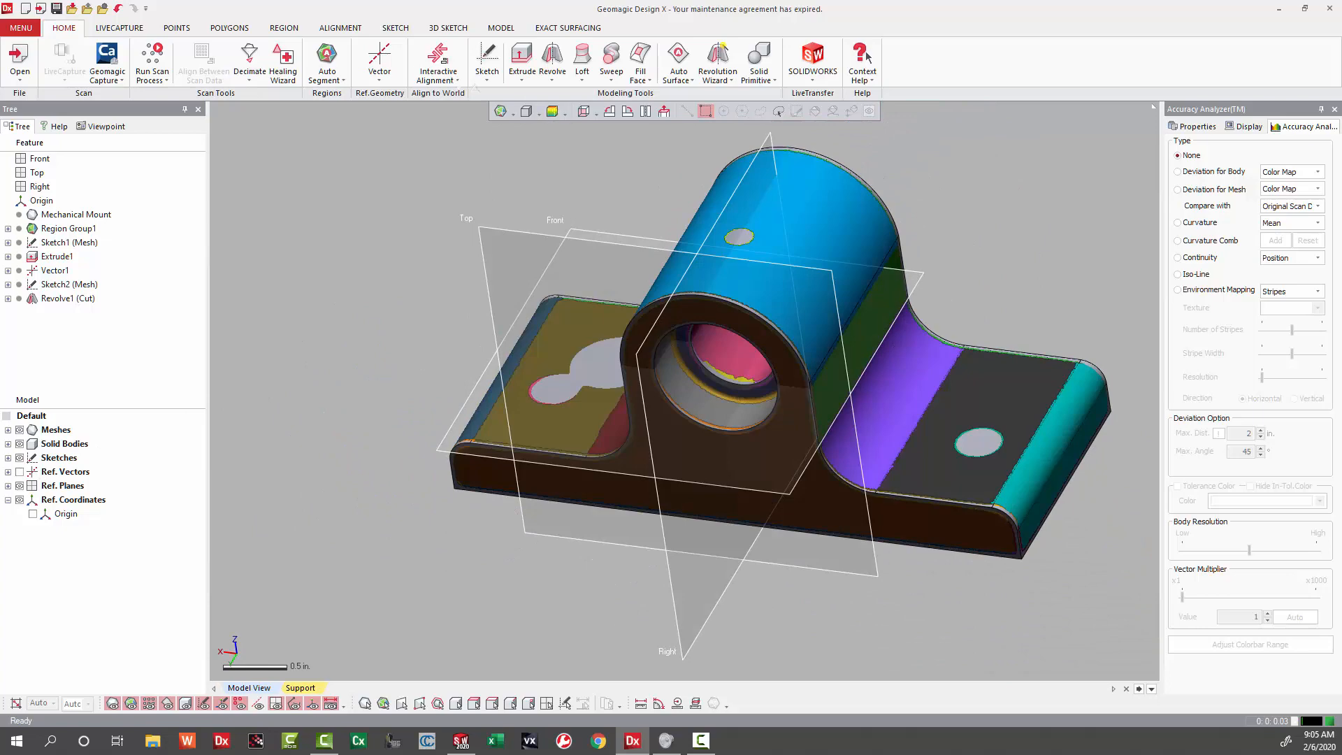
pyautogui.moveTo(454, 279); pyautogui.dragTo(435, 202, button='right')
pyautogui.rightClick(943, 334)
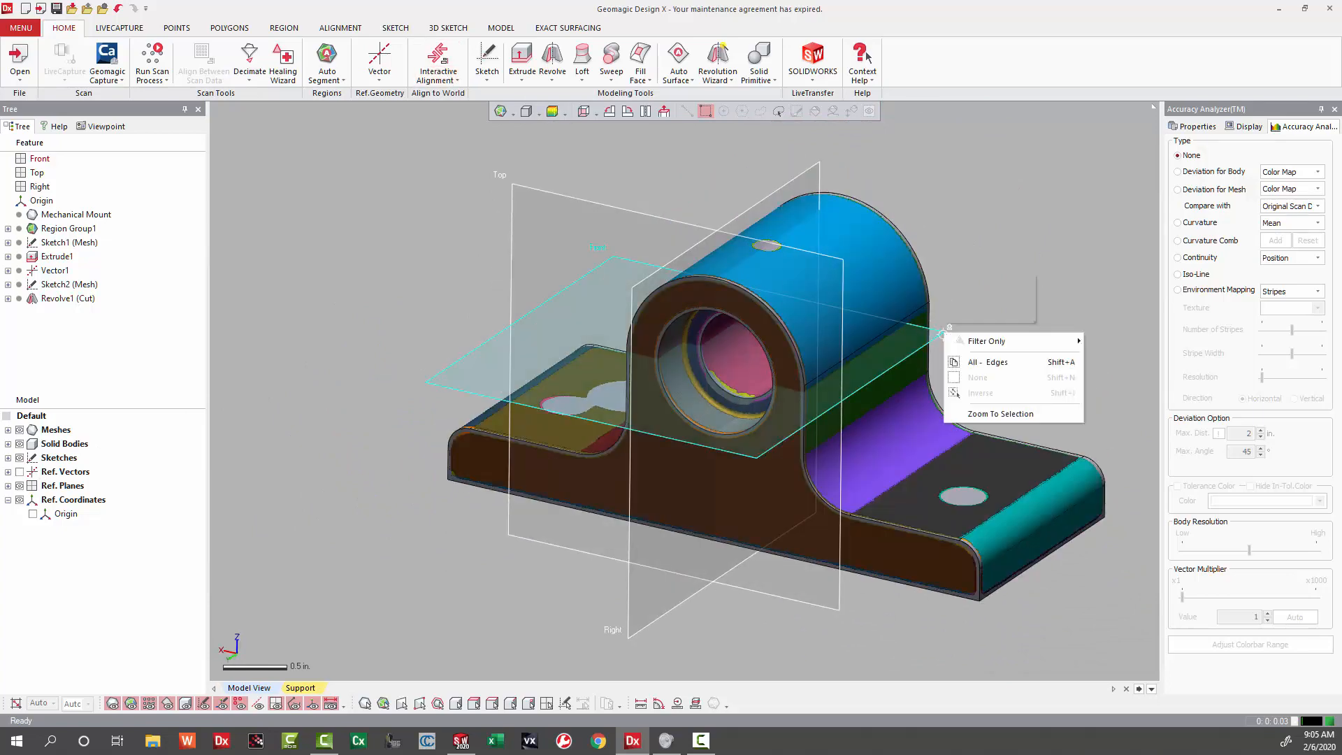
pyautogui.click(962, 293)
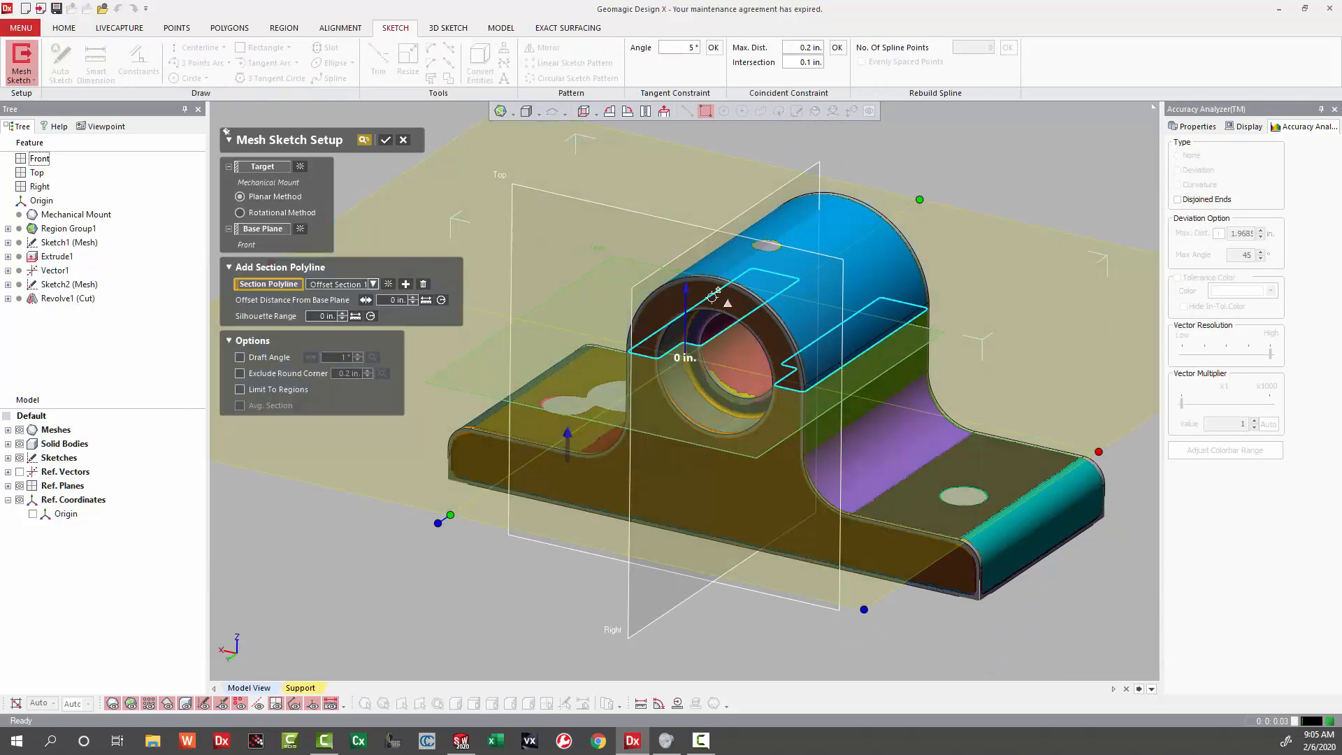
pyautogui.moveTo(692, 288); pyautogui.dragTo(702, 415)
pyautogui.press('Return')
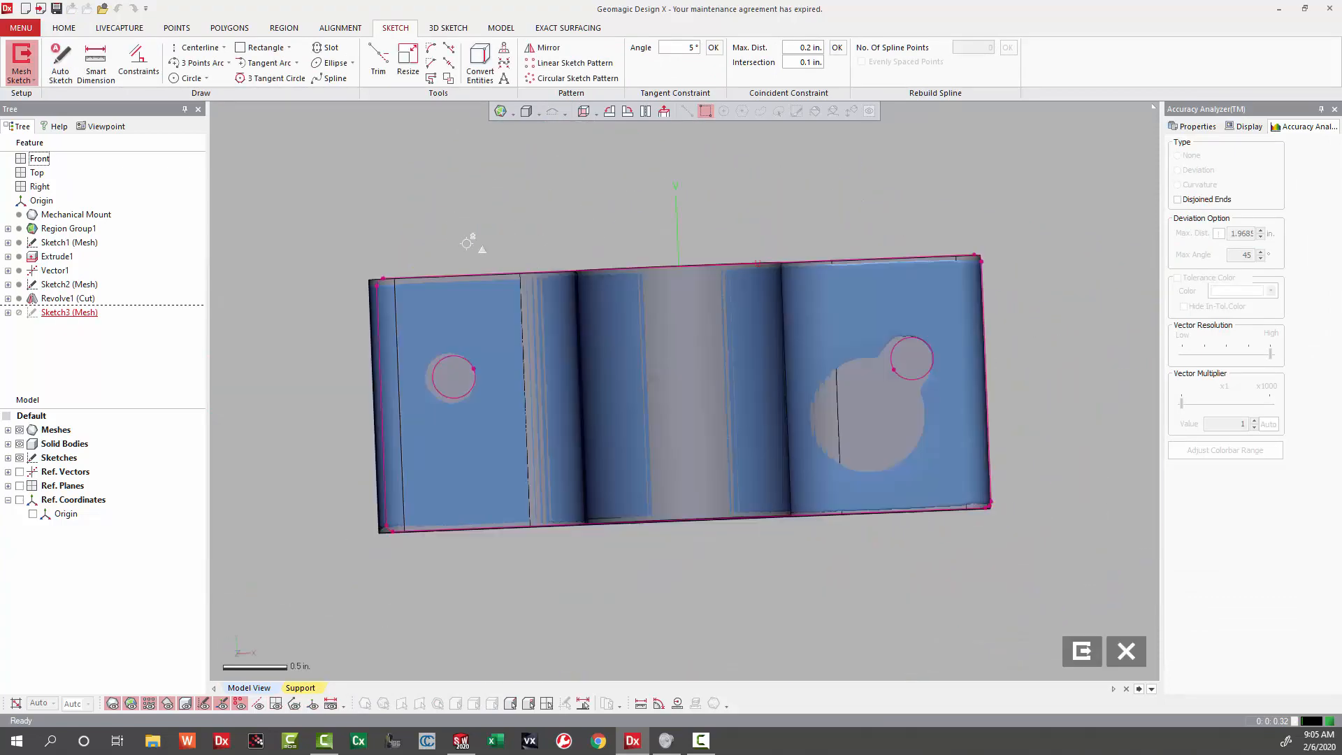
# Step: Fit circles to the section polylines of both mounting holes and exit the mesh sketch
pyautogui.click(190, 78)
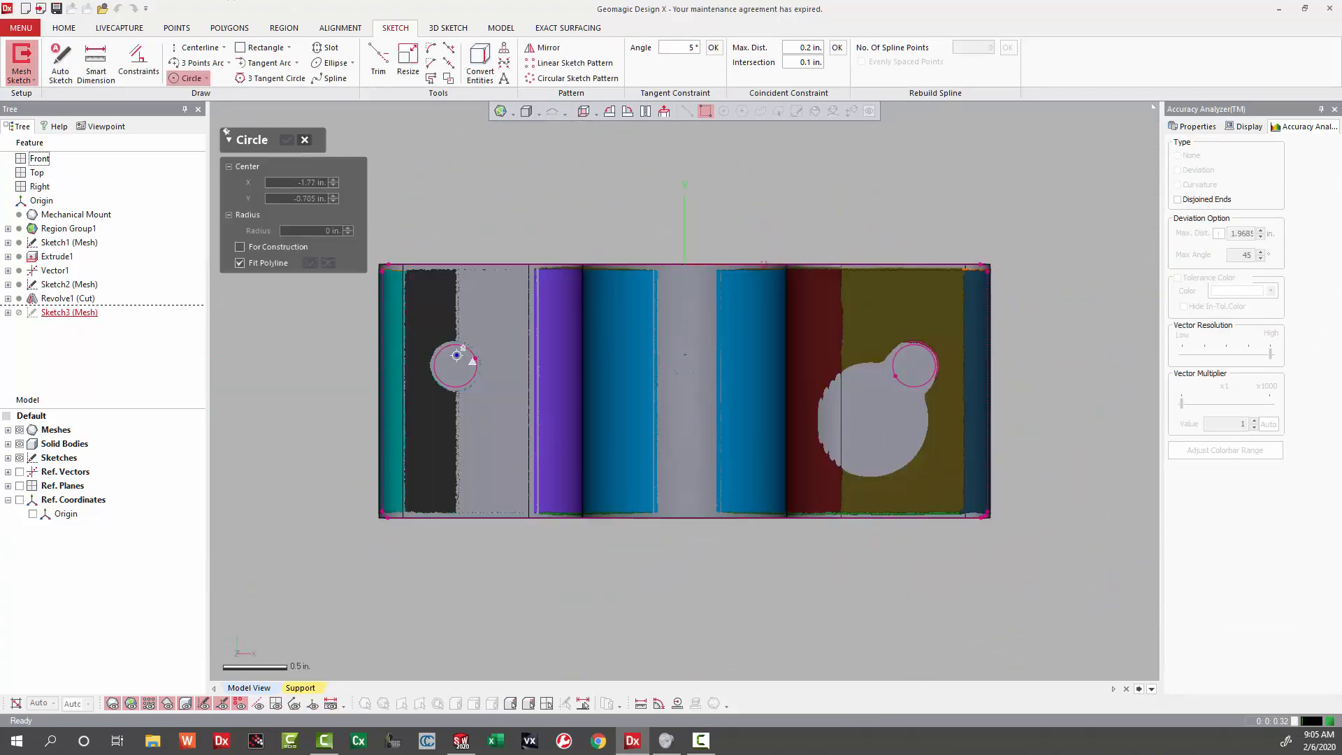
pyautogui.click(461, 350)
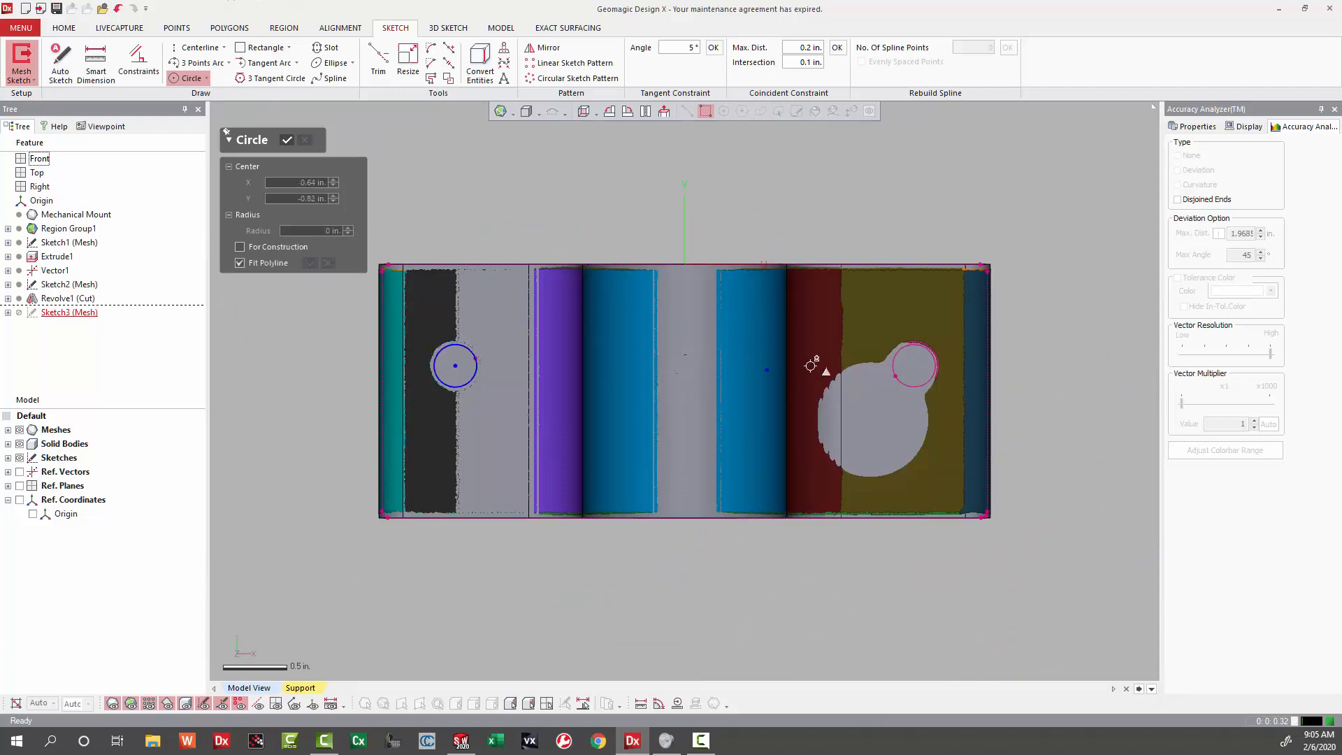
pyautogui.click(909, 342)
pyautogui.click(285, 140)
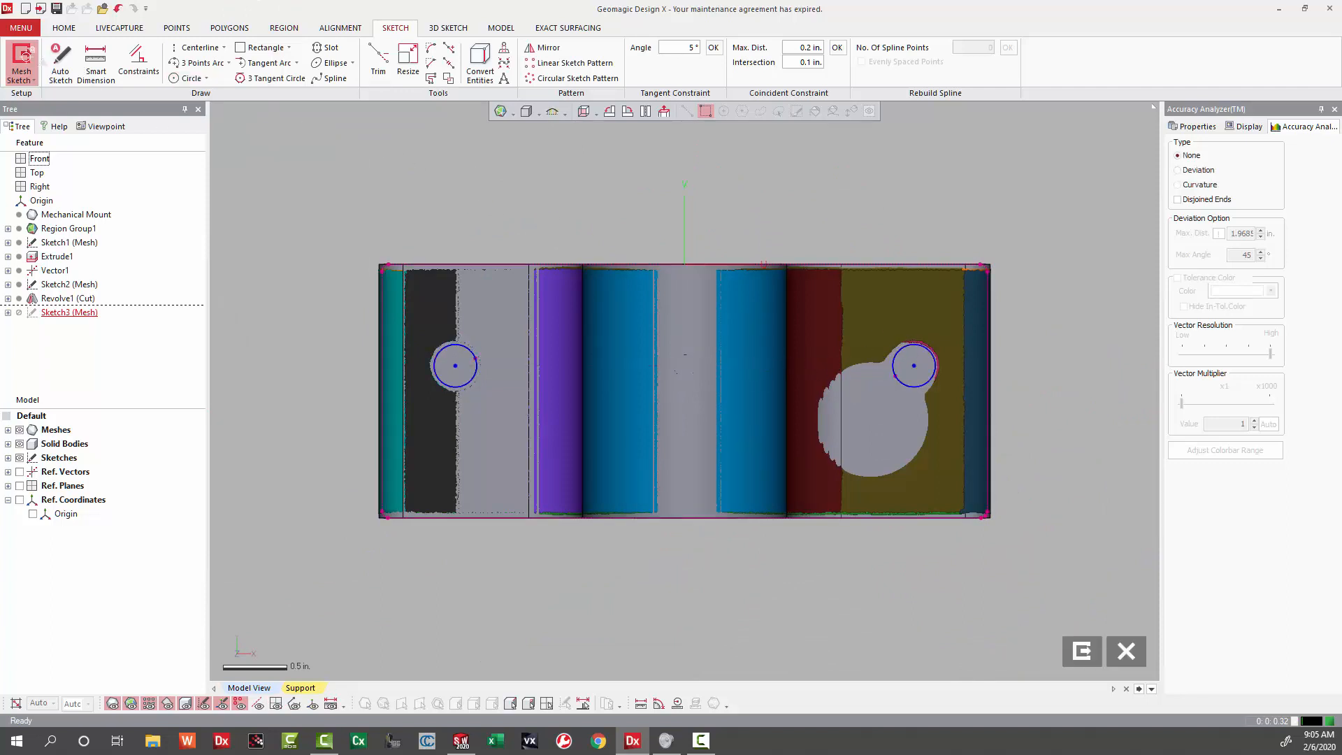
pyautogui.click(21, 59)
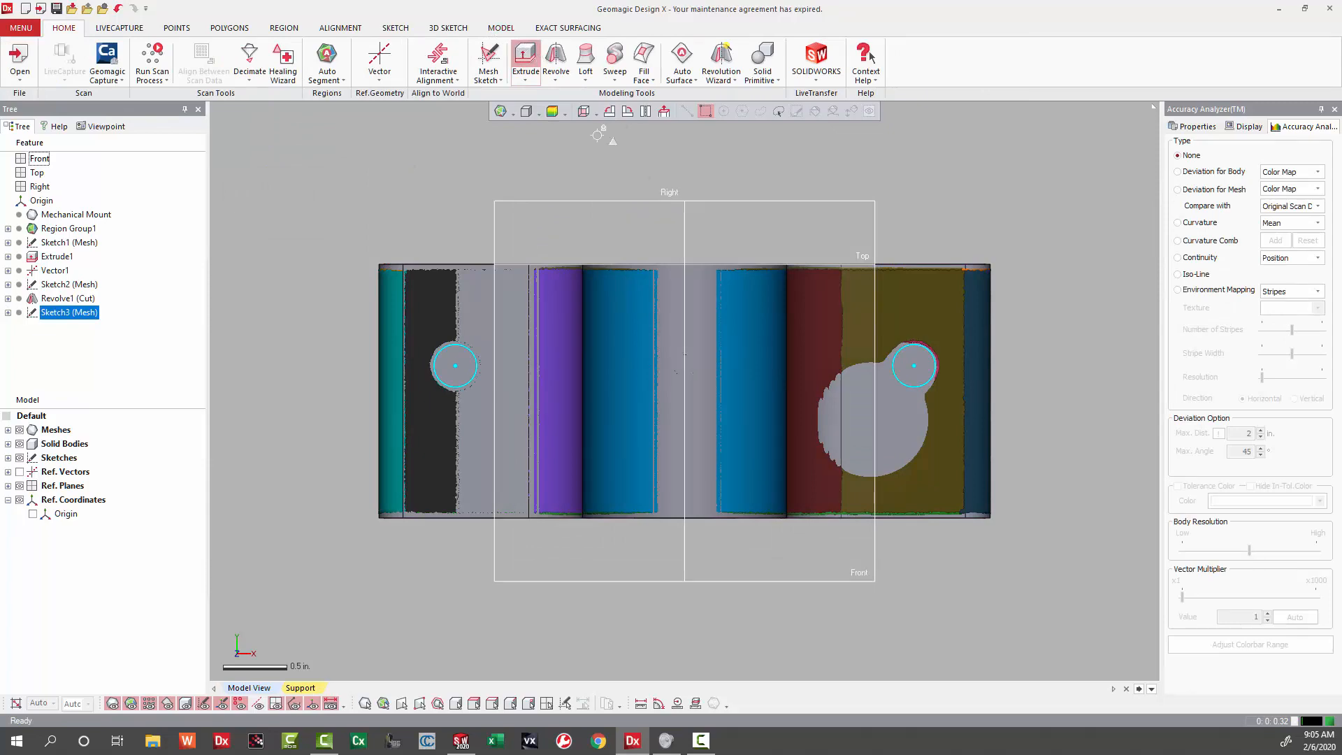
# Step: Extrude both mounting hole circles as a Through All cut in the reversed direction, down through the base
pyautogui.click(526, 61)
pyautogui.click(307, 264)
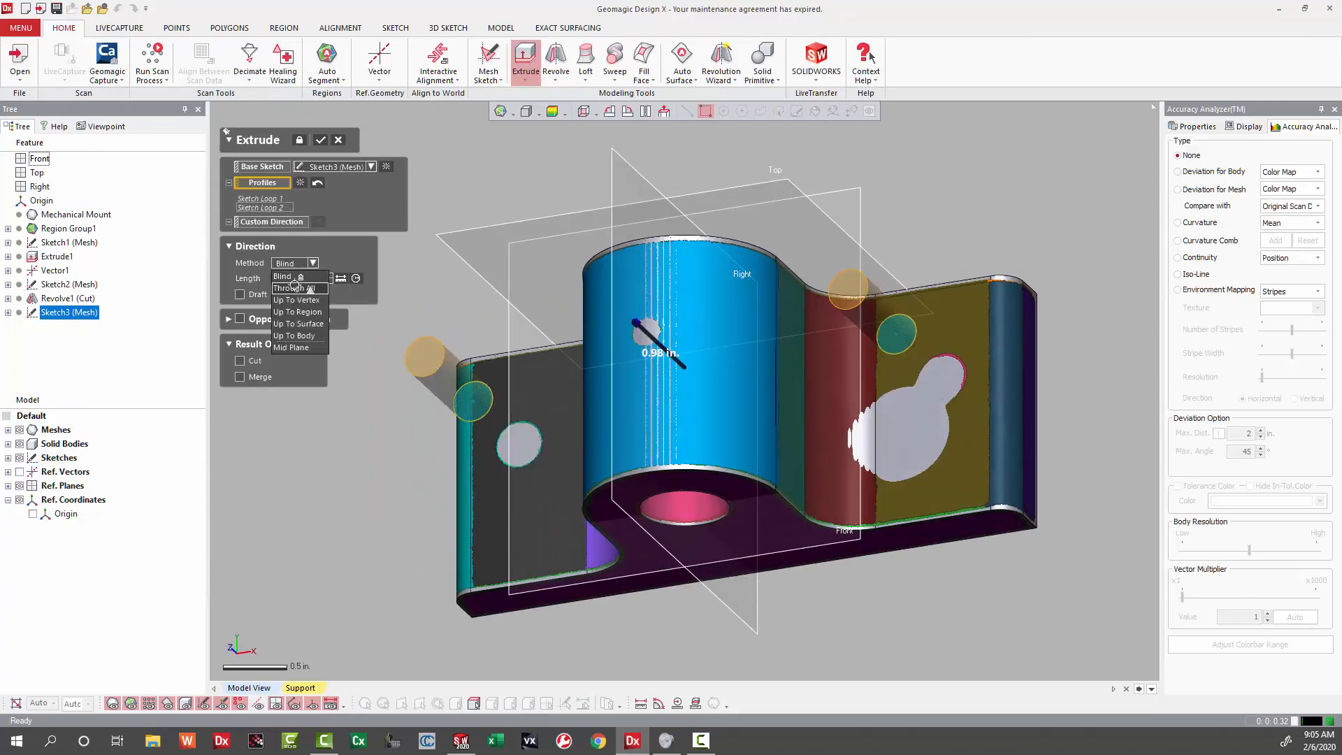
pyautogui.click(295, 287)
pyautogui.click(252, 344)
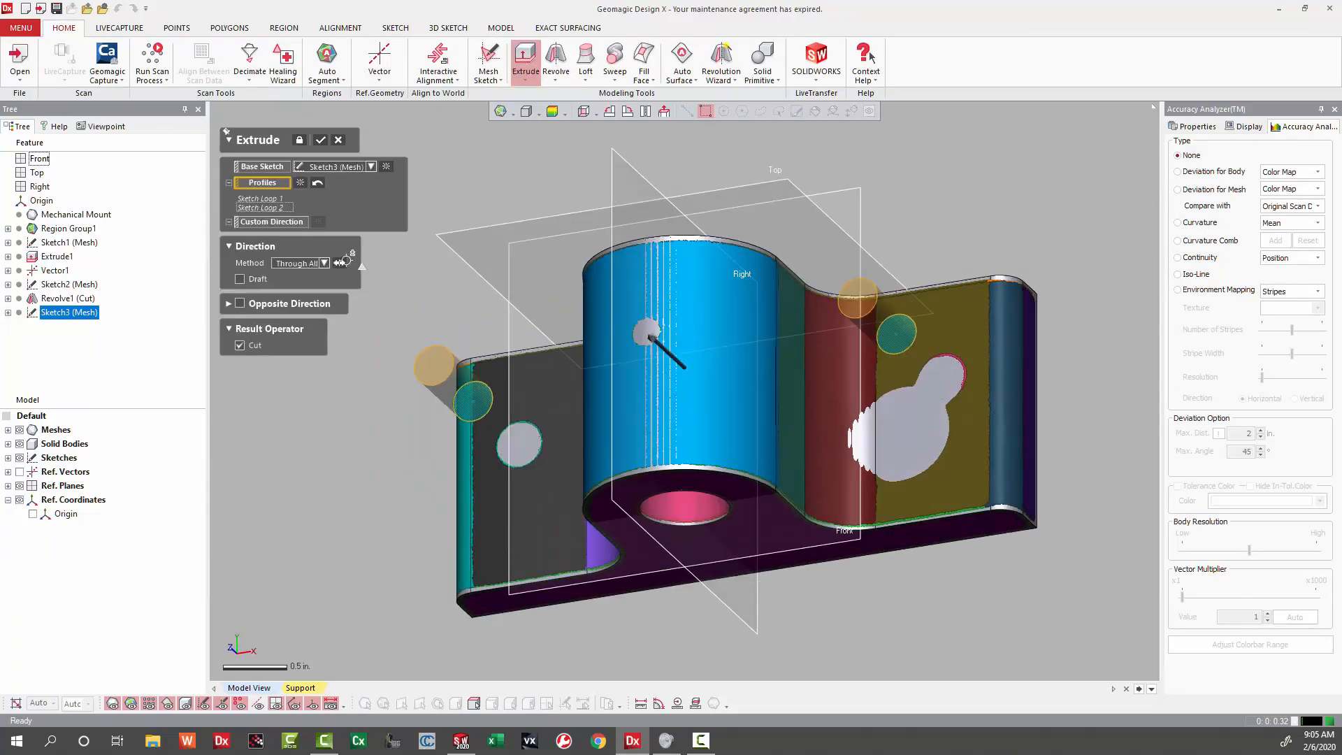
pyautogui.click(340, 263)
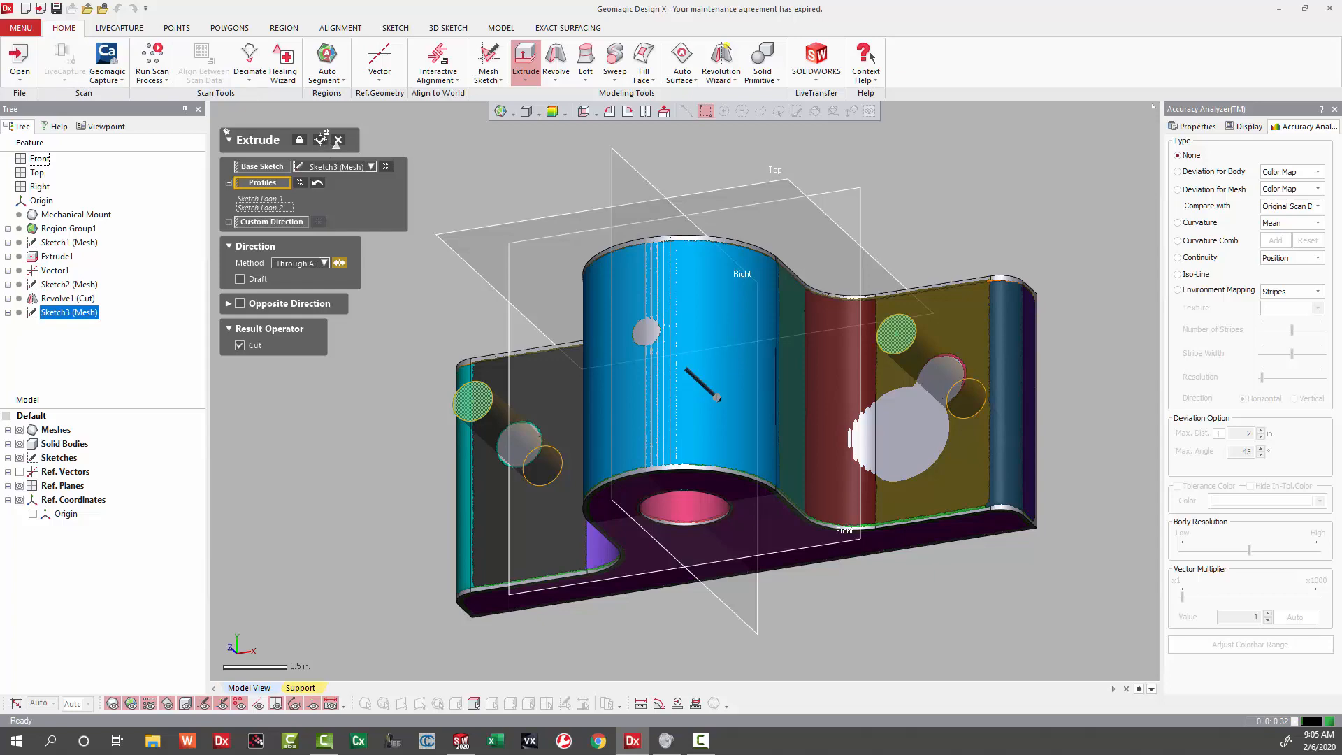
pyautogui.click(321, 139)
# Step: Set up a mesh sketch on the Front plane with the section offset about 0.68 in. upward and fit a circle to the small upper hole
pyautogui.moveTo(898, 332); pyautogui.dragTo(919, 219, button='right')
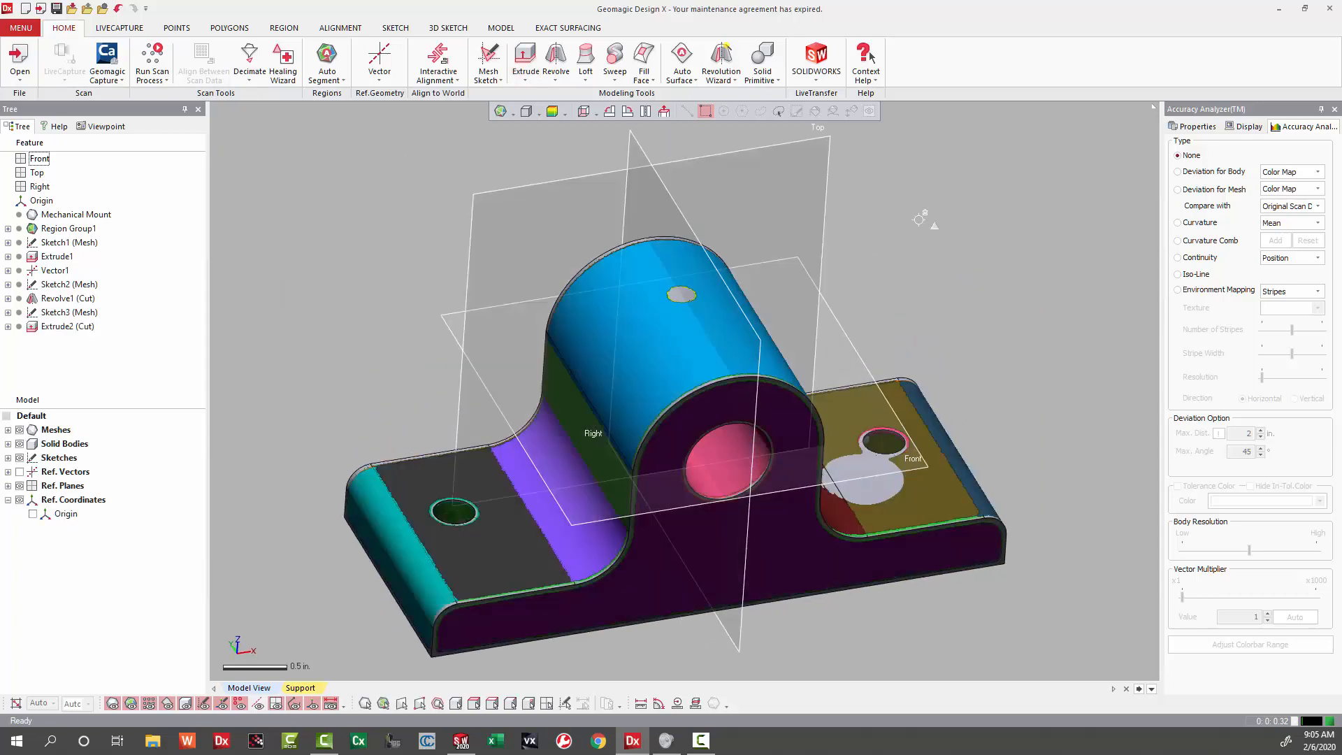
pyautogui.rightClick(835, 318)
pyautogui.click(847, 288)
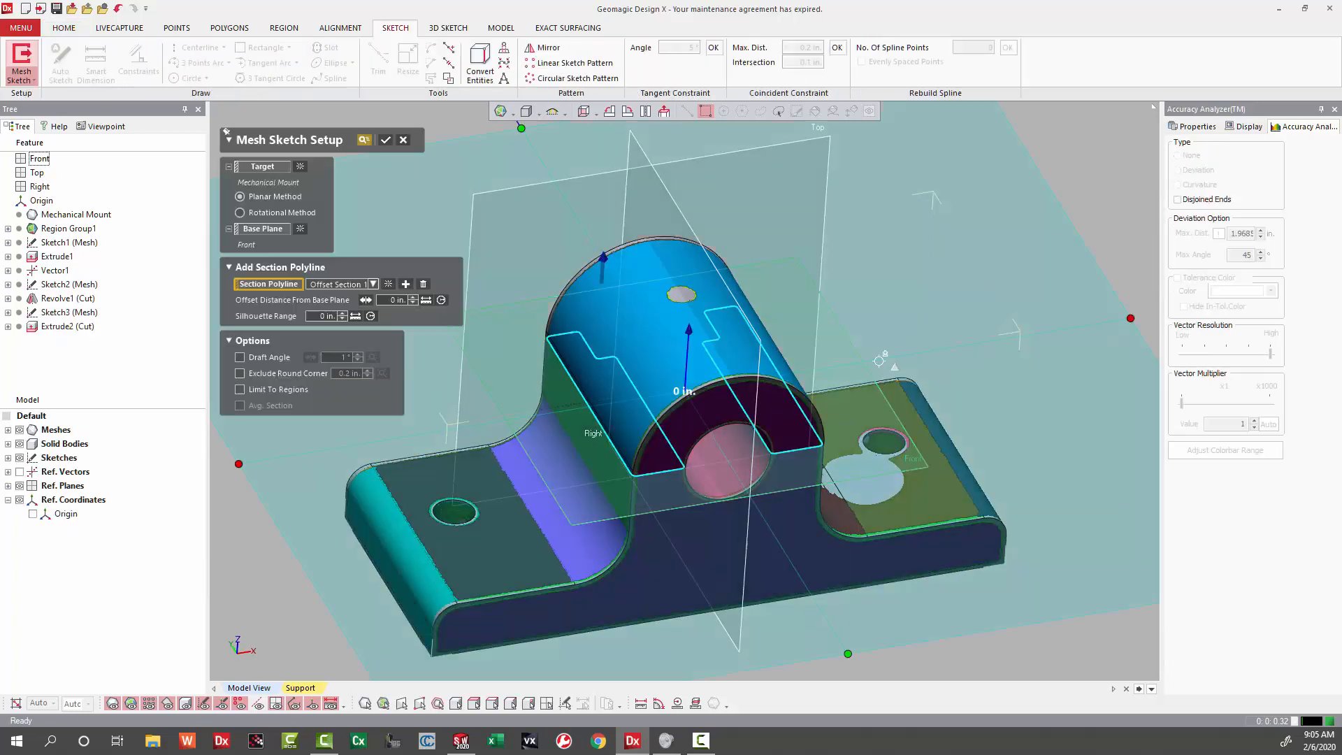
pyautogui.moveTo(681, 329); pyautogui.dragTo(711, 265)
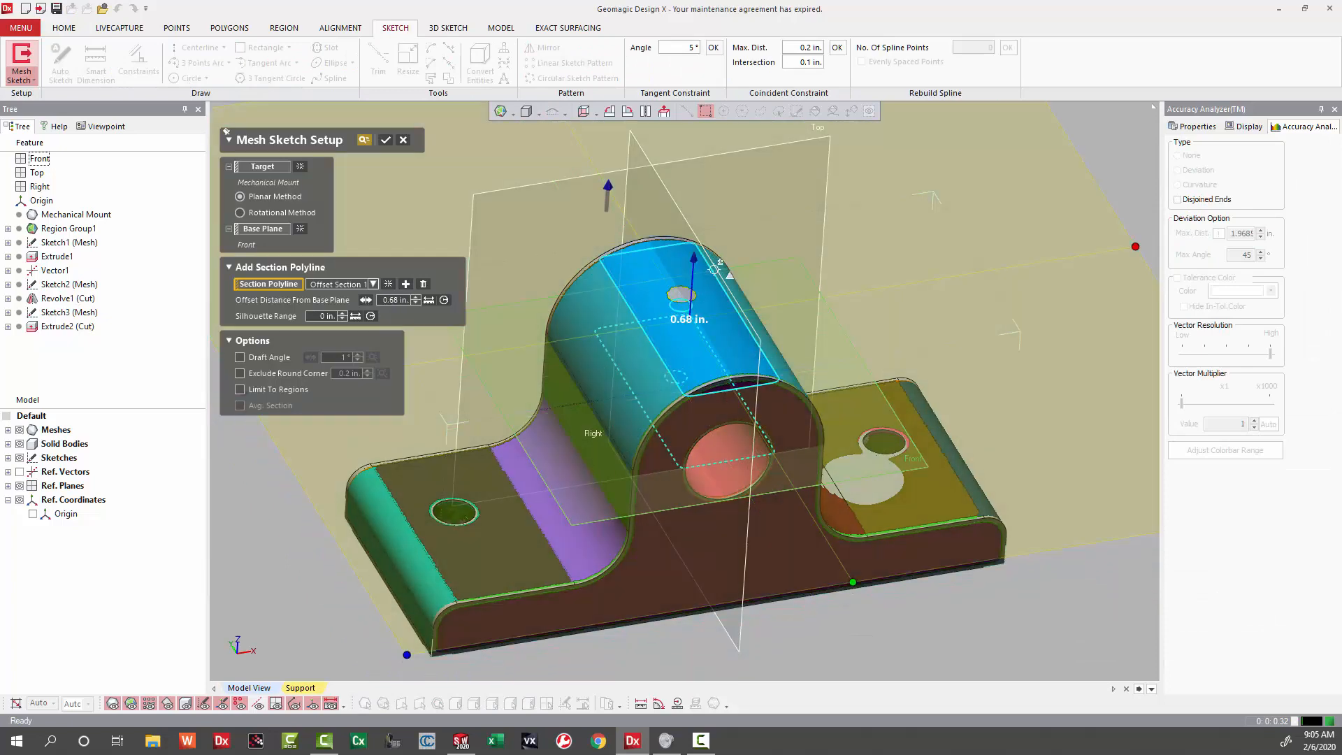
pyautogui.press('Return')
pyautogui.click(187, 78)
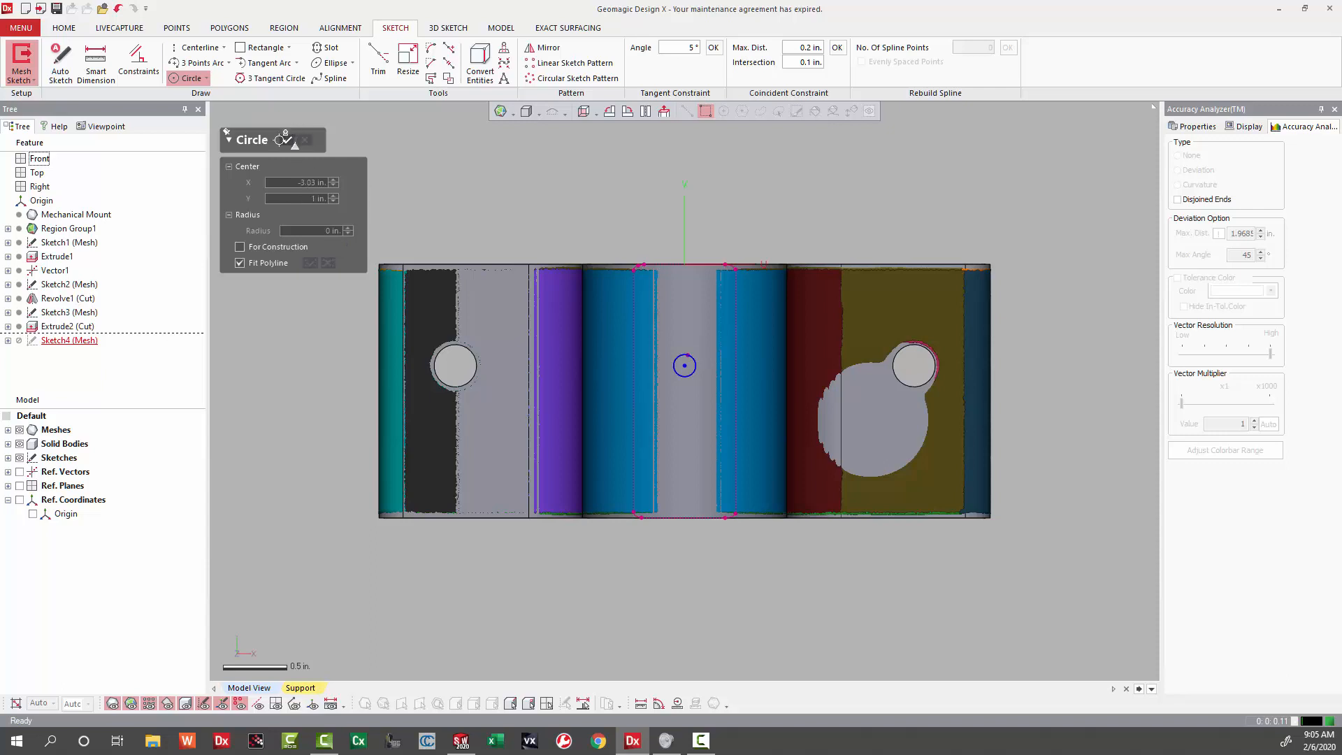
pyautogui.click(296, 137)
# Step: Draw a centerline from the circle's center to the mount's edge, constrain it vertical and exit the sketch
pyautogui.click(197, 47)
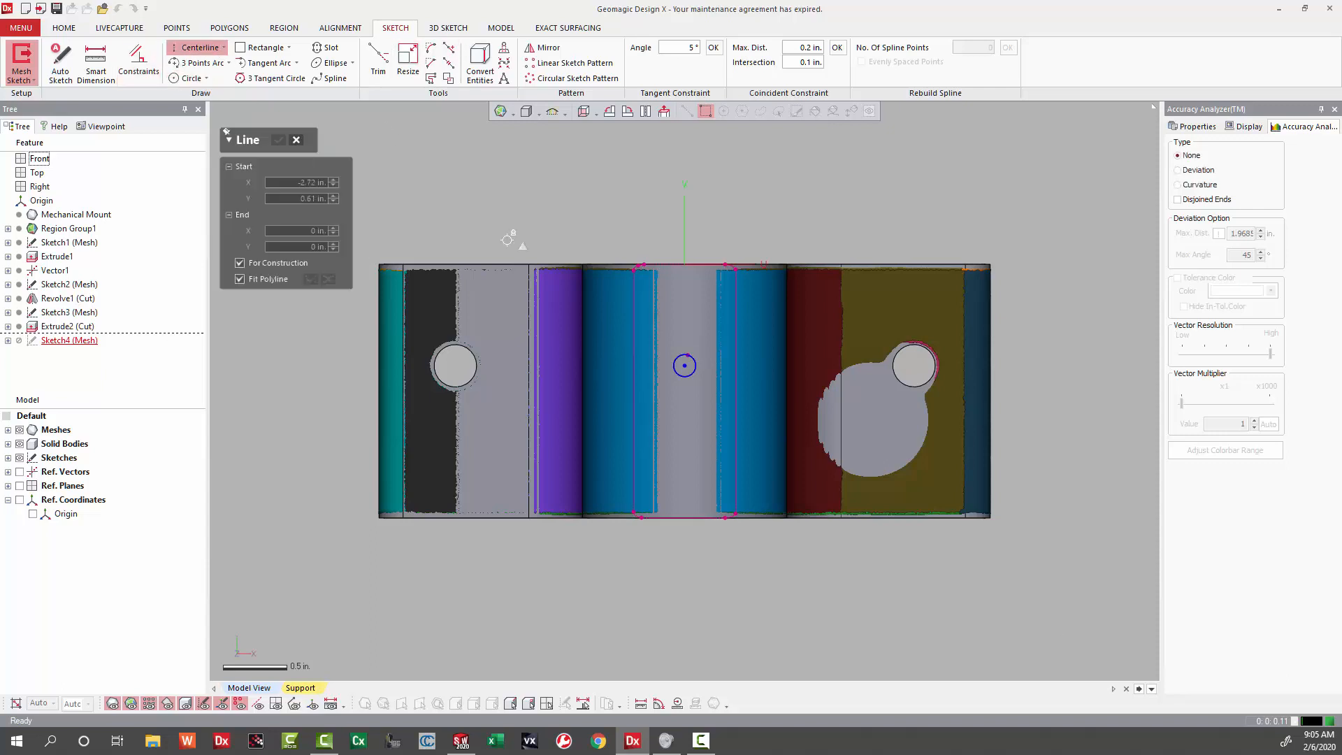
pyautogui.doubleClick(685, 366)
pyautogui.press('Escape')
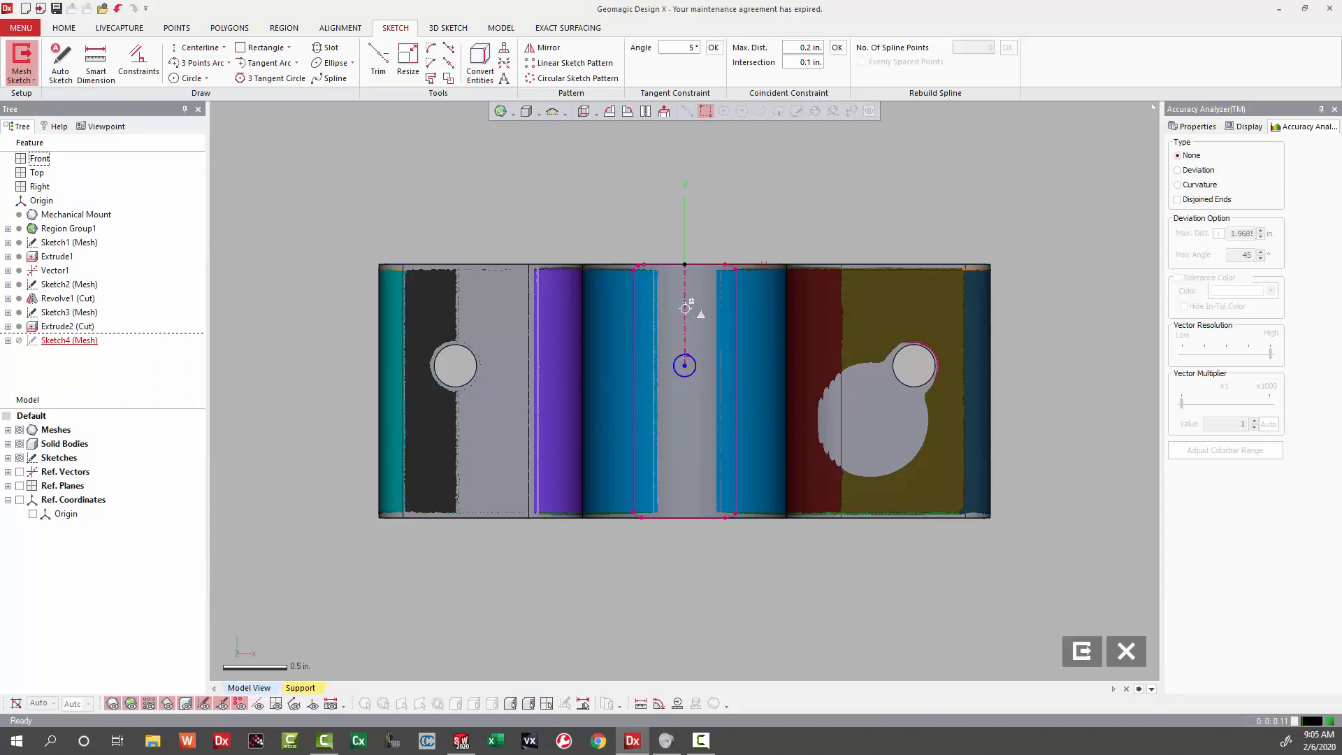
pyautogui.rightClick(684, 305)
pyautogui.click(729, 272)
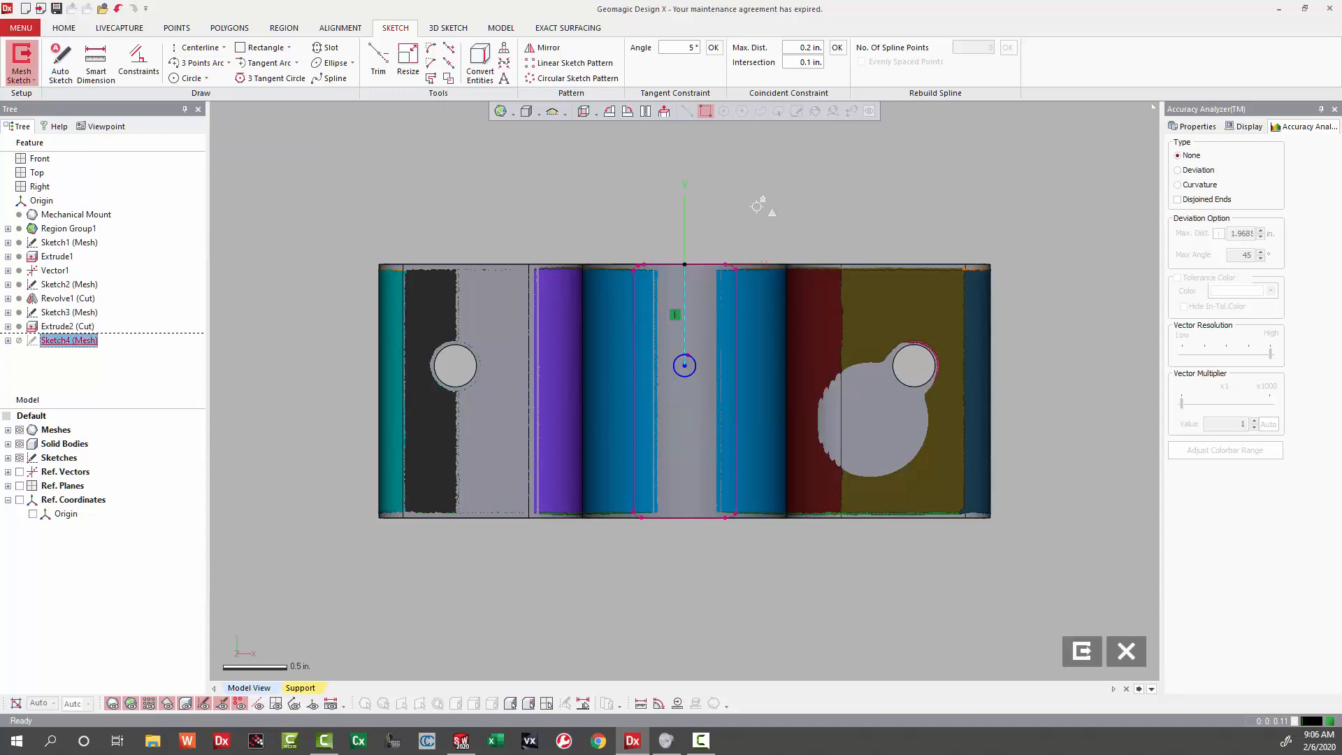
pyautogui.click(24, 54)
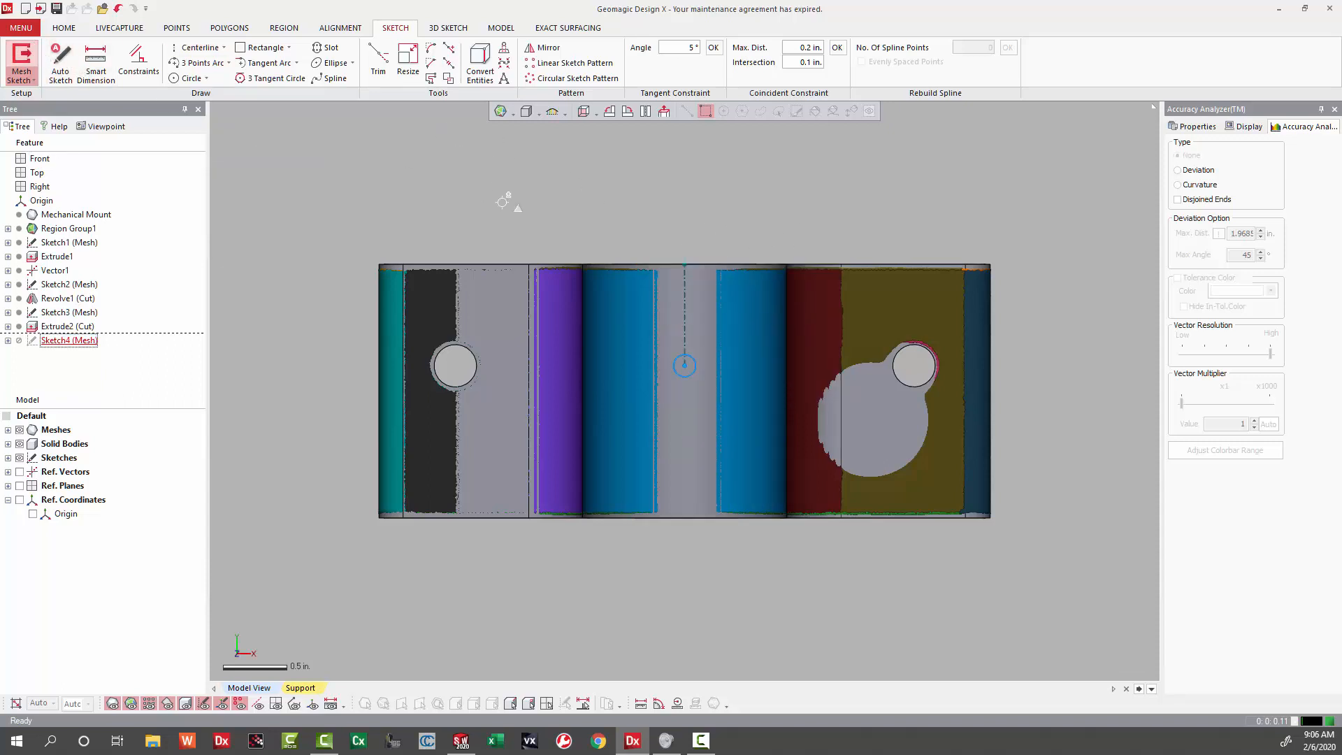
# Step: Extrude the upper hole's circle as a 0.98 in. blind cut through the top of the cylindrical body
pyautogui.click(526, 56)
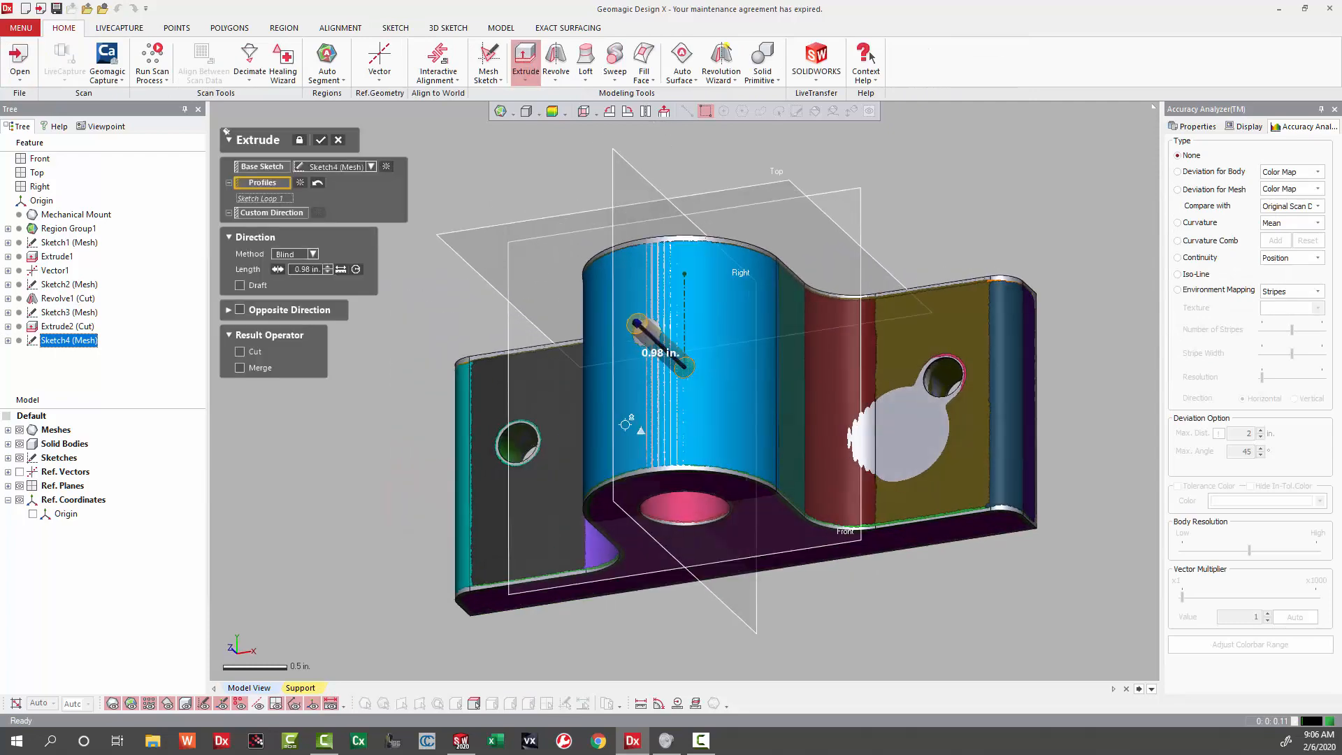
pyautogui.click(253, 351)
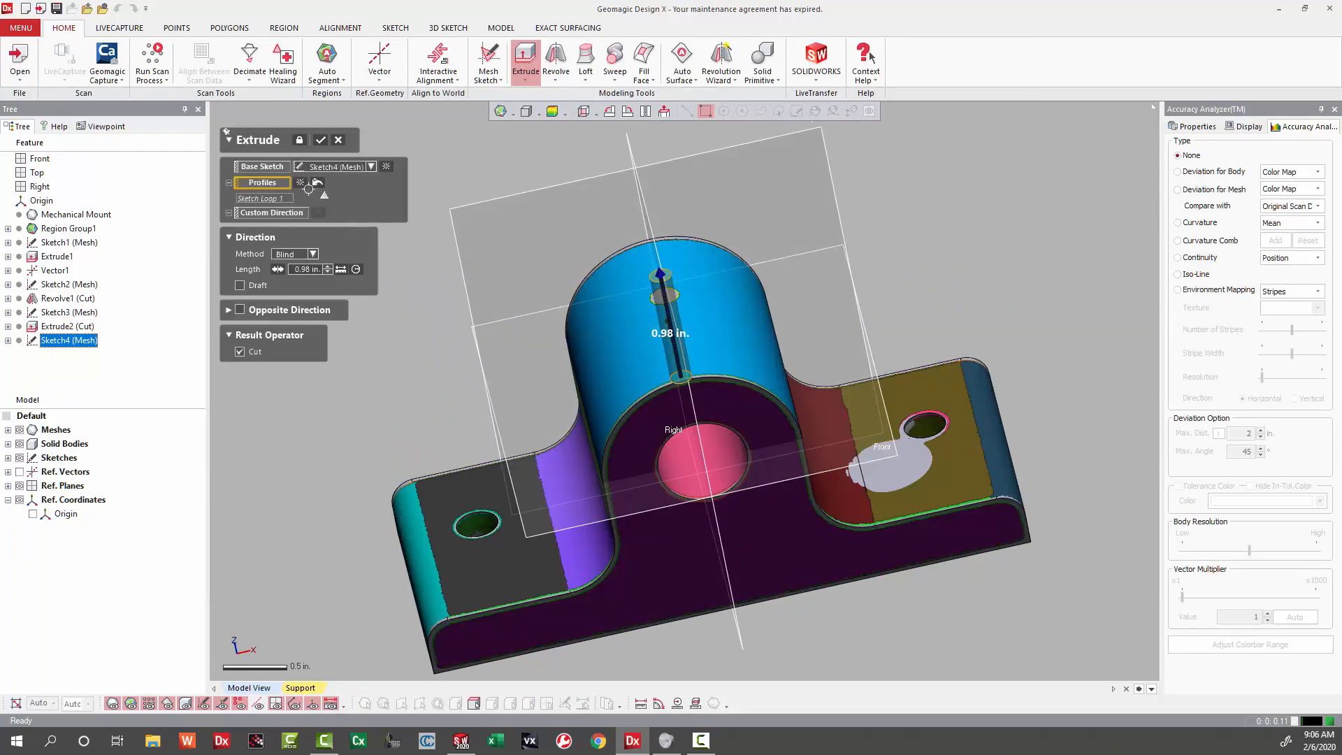
pyautogui.click(318, 136)
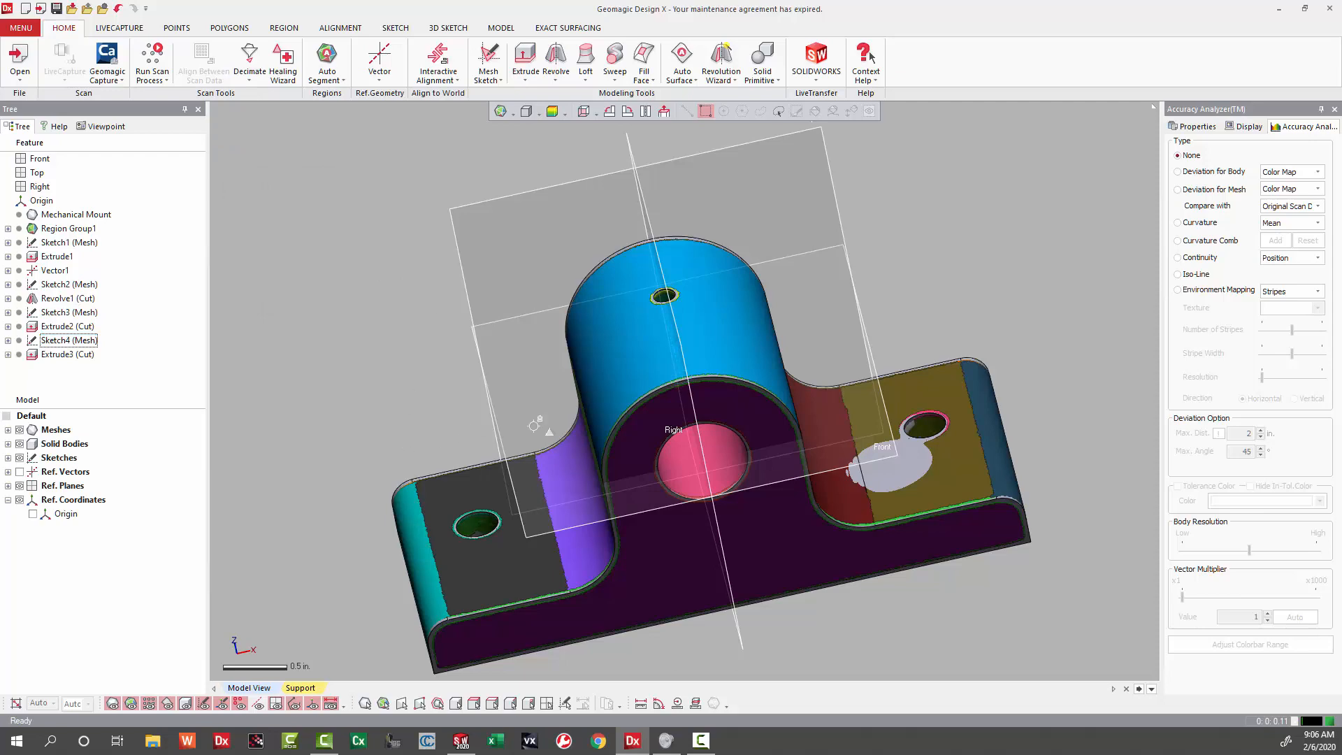
# Step: Inspect the solid body's deviation from the scan as a color map from several sides, and turn the deviation display off
pyautogui.moveTo(534, 424); pyautogui.dragTo(971, 359, button='right')
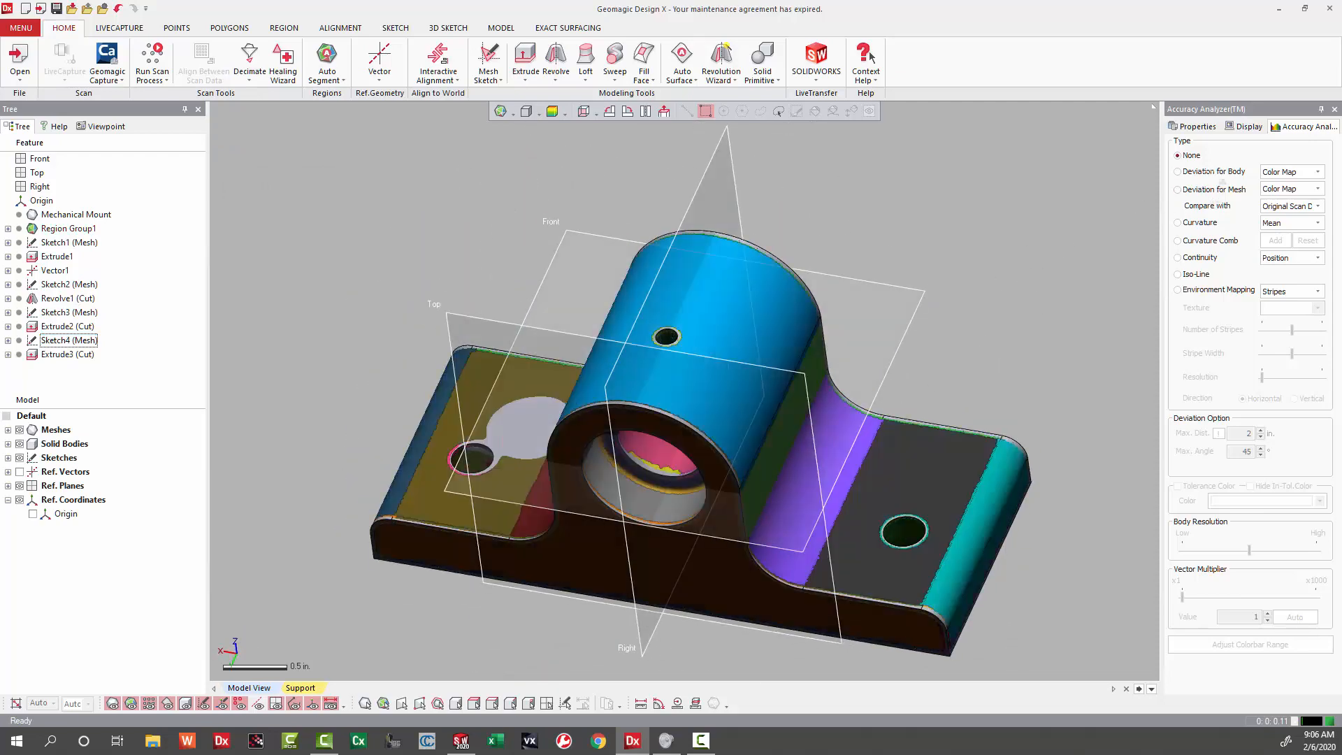
pyautogui.click(1208, 171)
pyautogui.moveTo(610, 366); pyautogui.dragTo(764, 423, button='right')
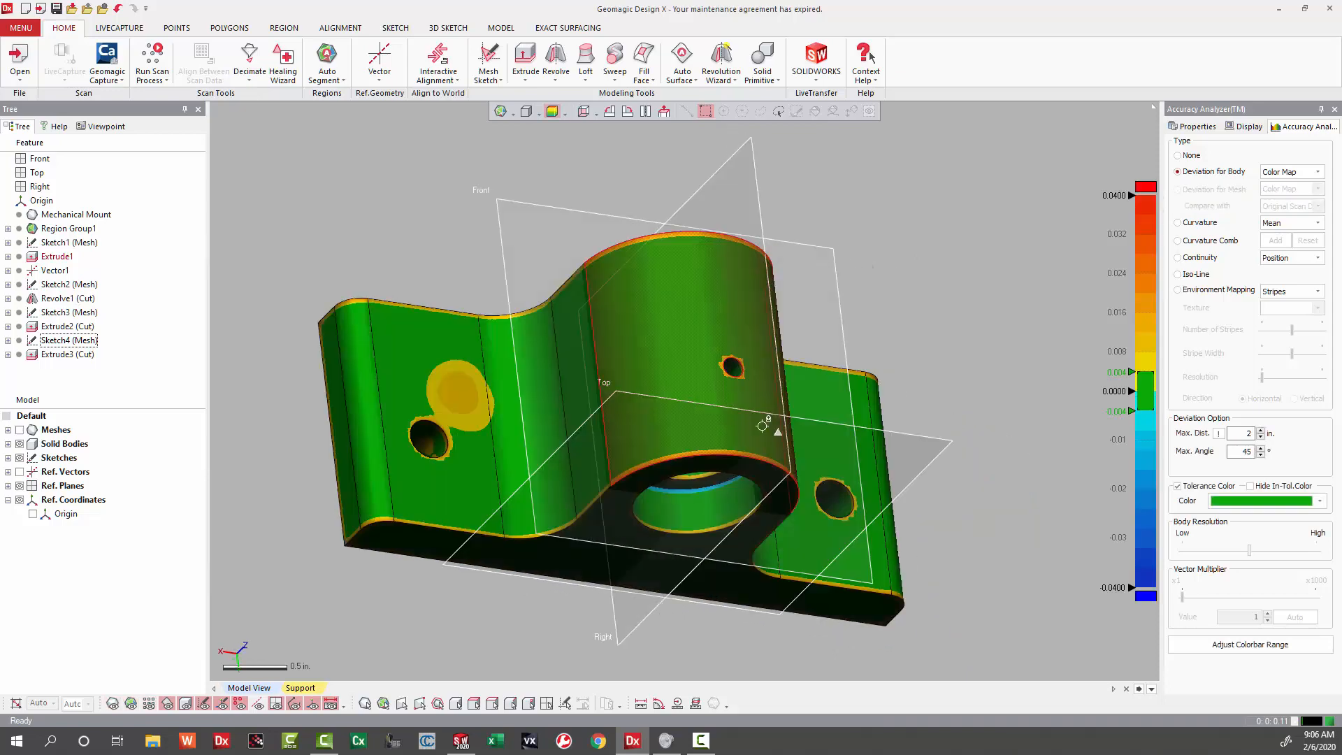
pyautogui.moveTo(693, 360)
pyautogui.mouseDown(button='right')
pyautogui.moveTo(960, 383)
pyautogui.moveTo(719, 390)
pyautogui.moveTo(766, 365)
pyautogui.moveTo(741, 377)
pyautogui.moveTo(848, 408)
pyautogui.moveTo(782, 419)
pyautogui.mouseUp(button='right')
pyautogui.moveTo(522, 506)
pyautogui.mouseDown(button='right')
pyautogui.moveTo(629, 462)
pyautogui.moveTo(764, 431)
pyautogui.moveTo(635, 502)
pyautogui.moveTo(596, 337)
pyautogui.moveTo(647, 444)
pyautogui.mouseUp(button='right')
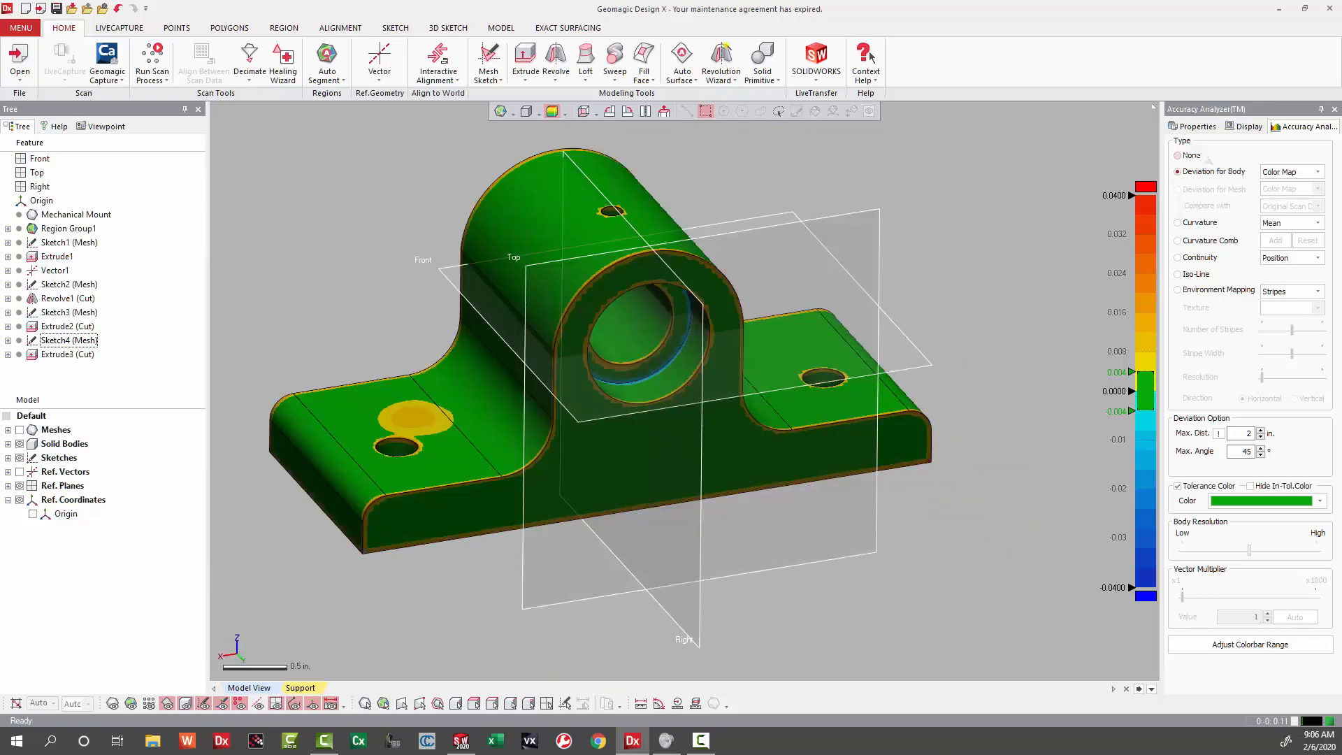
pyautogui.click(1206, 156)
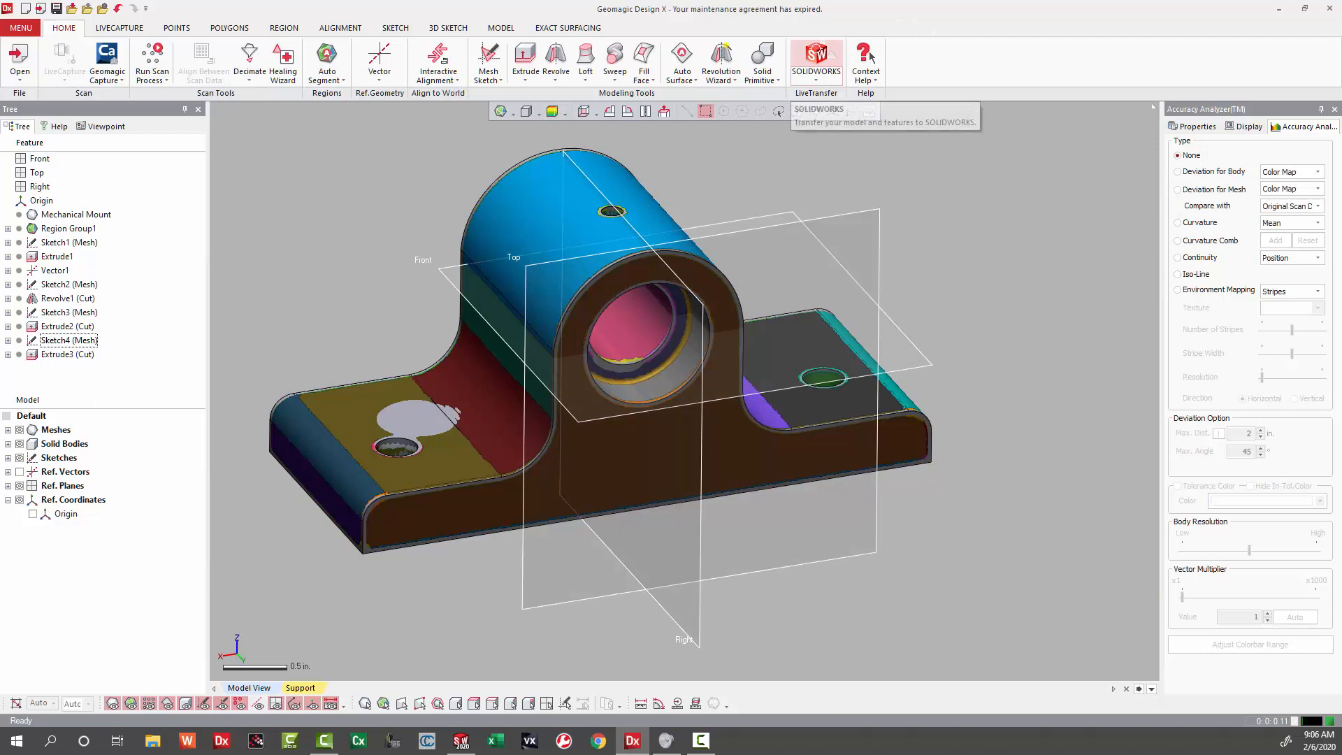
# Step: Transfer the model to SolidWorks 2020 with LiveTransfer starting from the first feature, switch to SOLIDWORKS and acknowledge the export
pyautogui.click(816, 59)
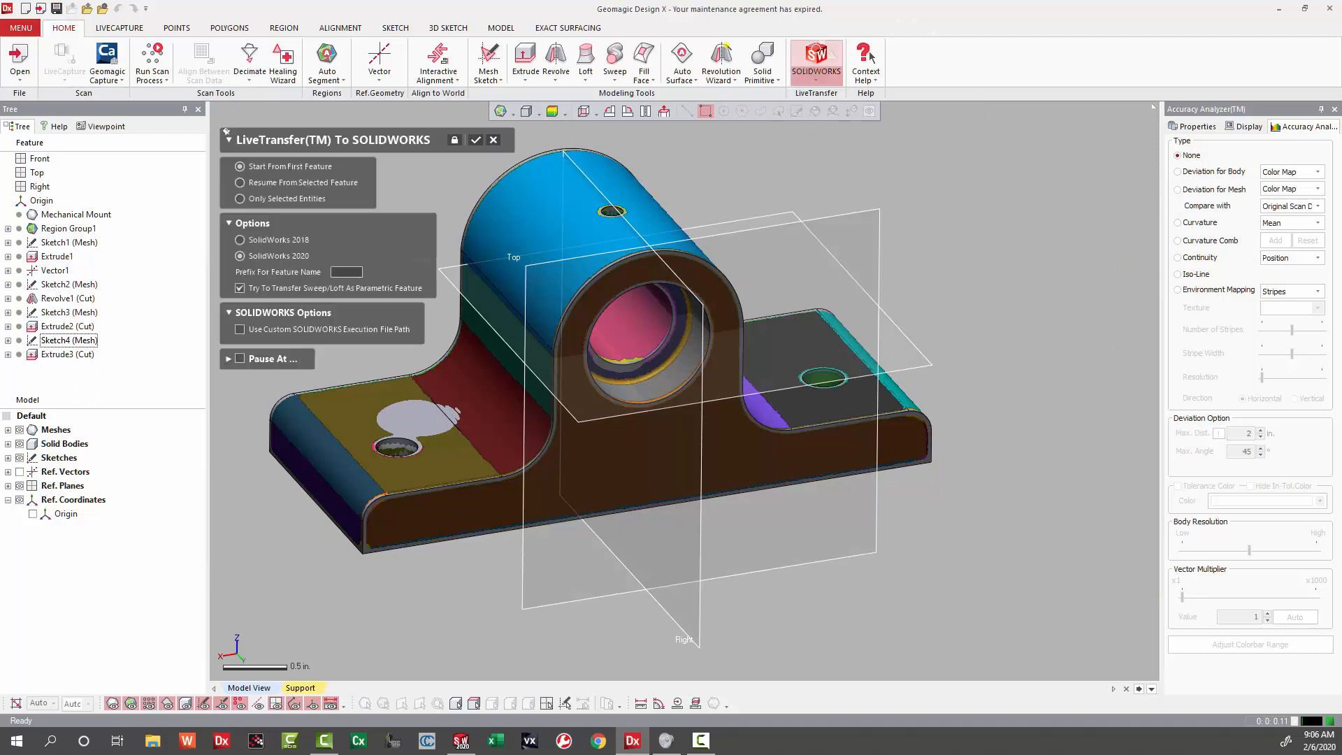
pyautogui.click(476, 139)
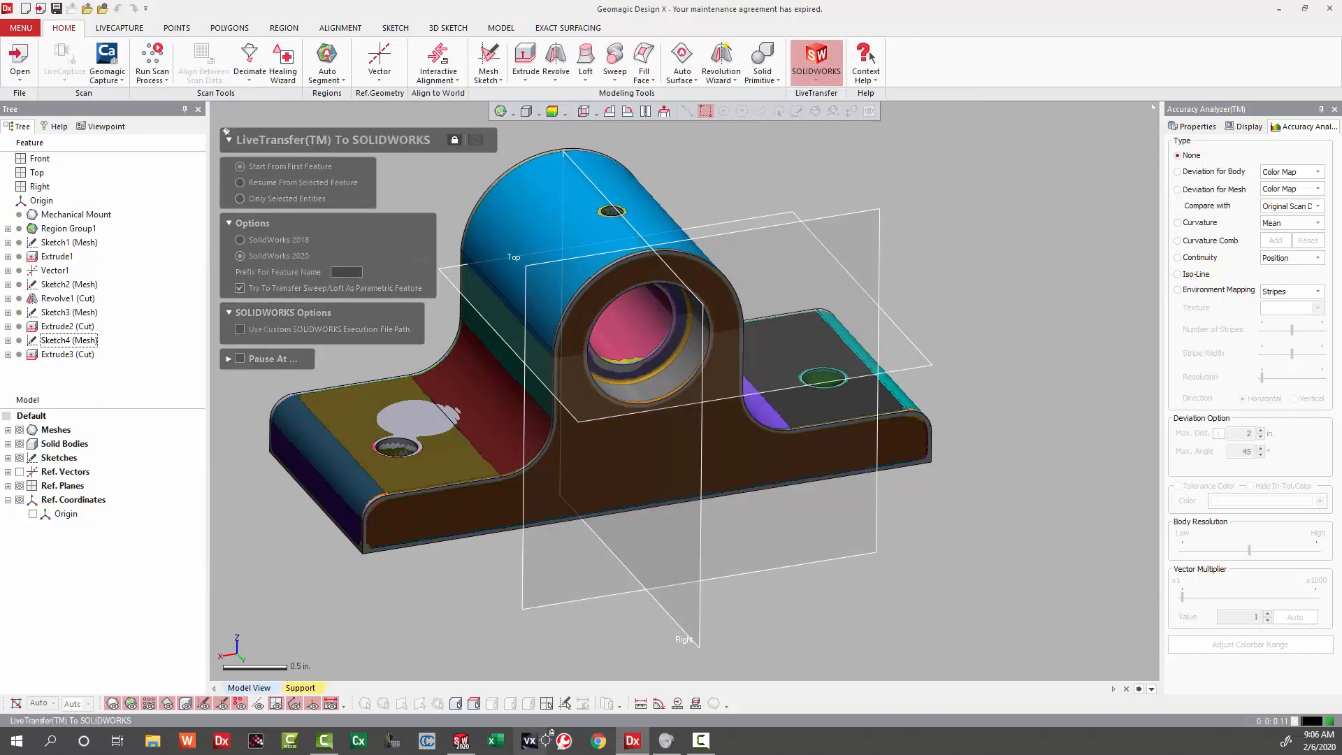
pyautogui.click(460, 740)
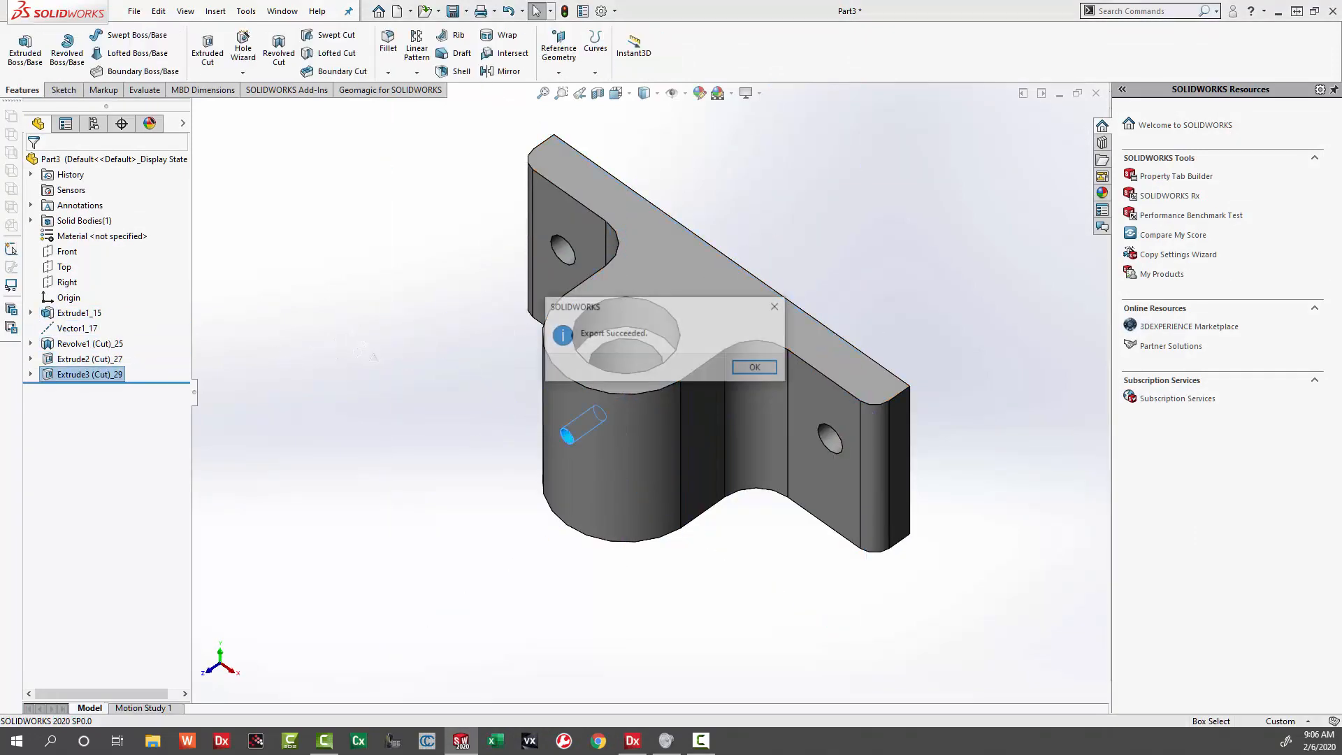
pyautogui.click(757, 367)
# Step: Examine the transferred part from the top, the mounting hole cut's sketch and the revolved bore cut's definition, leaving everything unedited
pyautogui.hotkey('ctrl', '5')
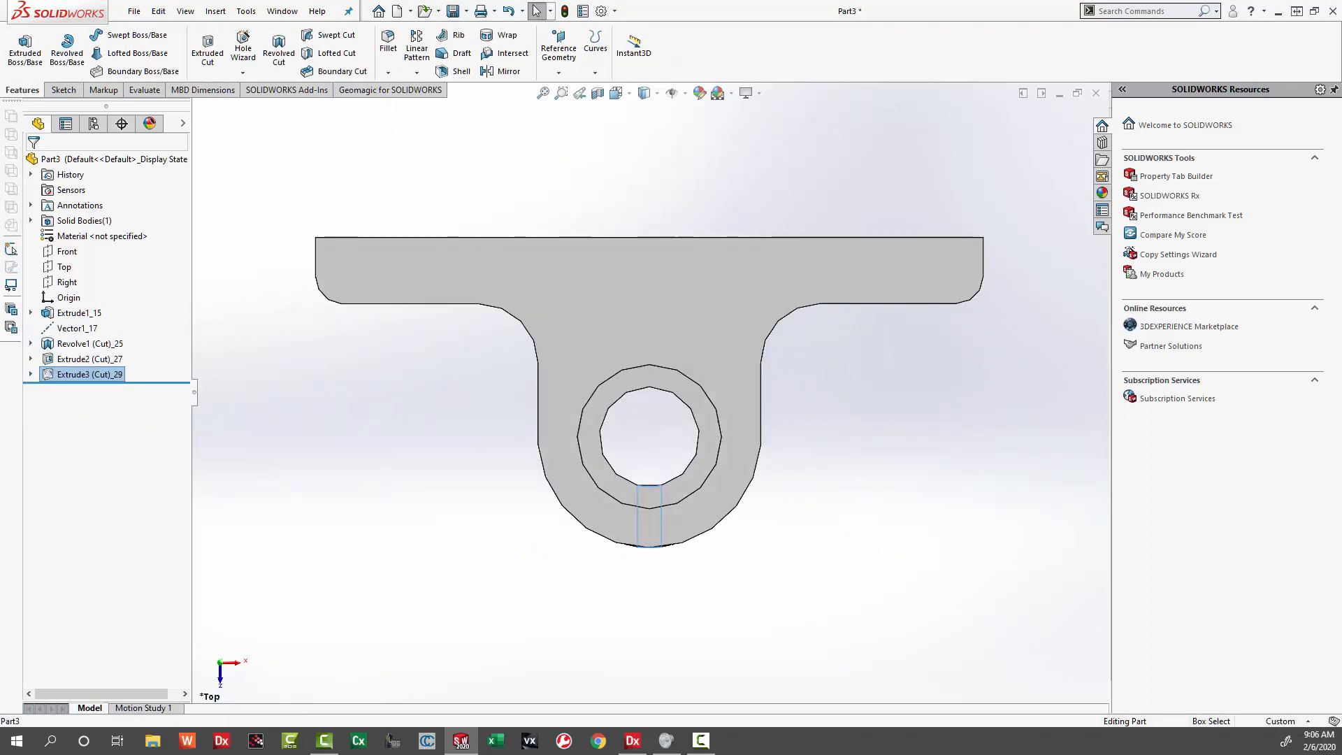
pyautogui.click(30, 358)
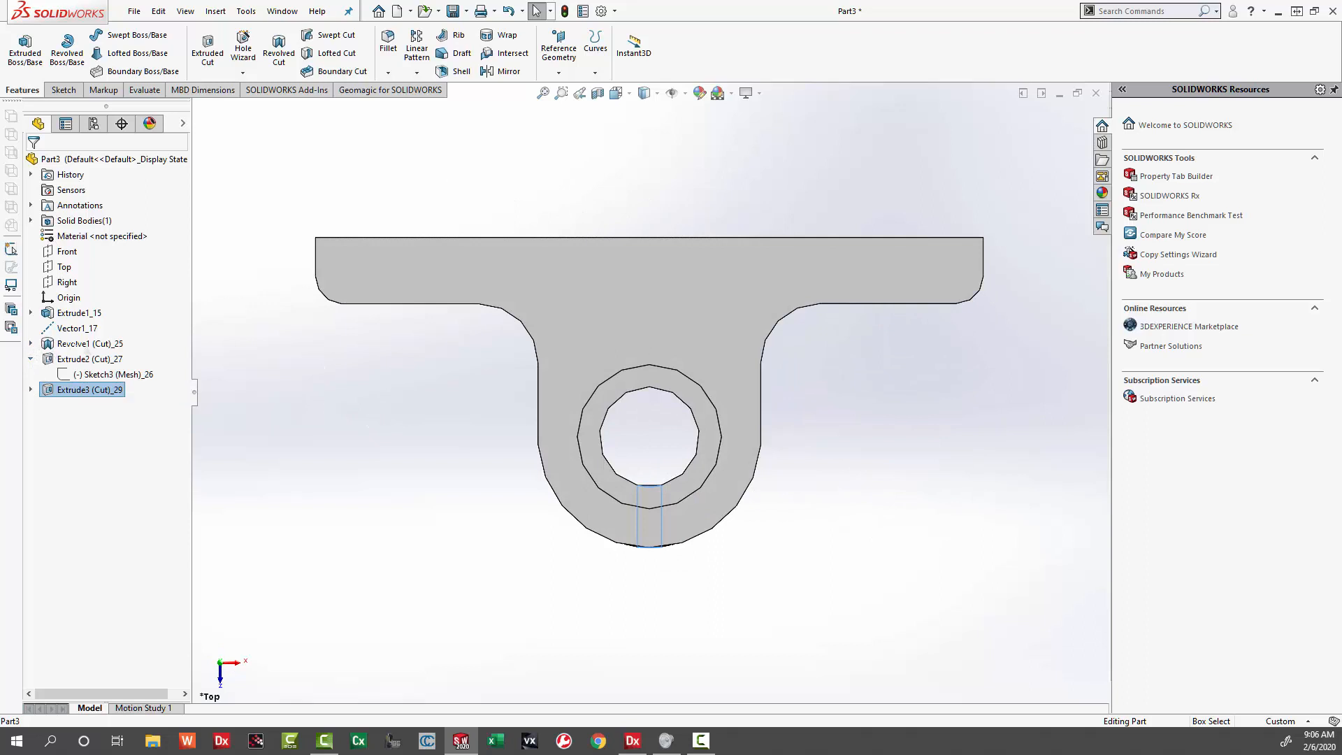
pyautogui.rightClick(92, 342)
pyautogui.click(128, 294)
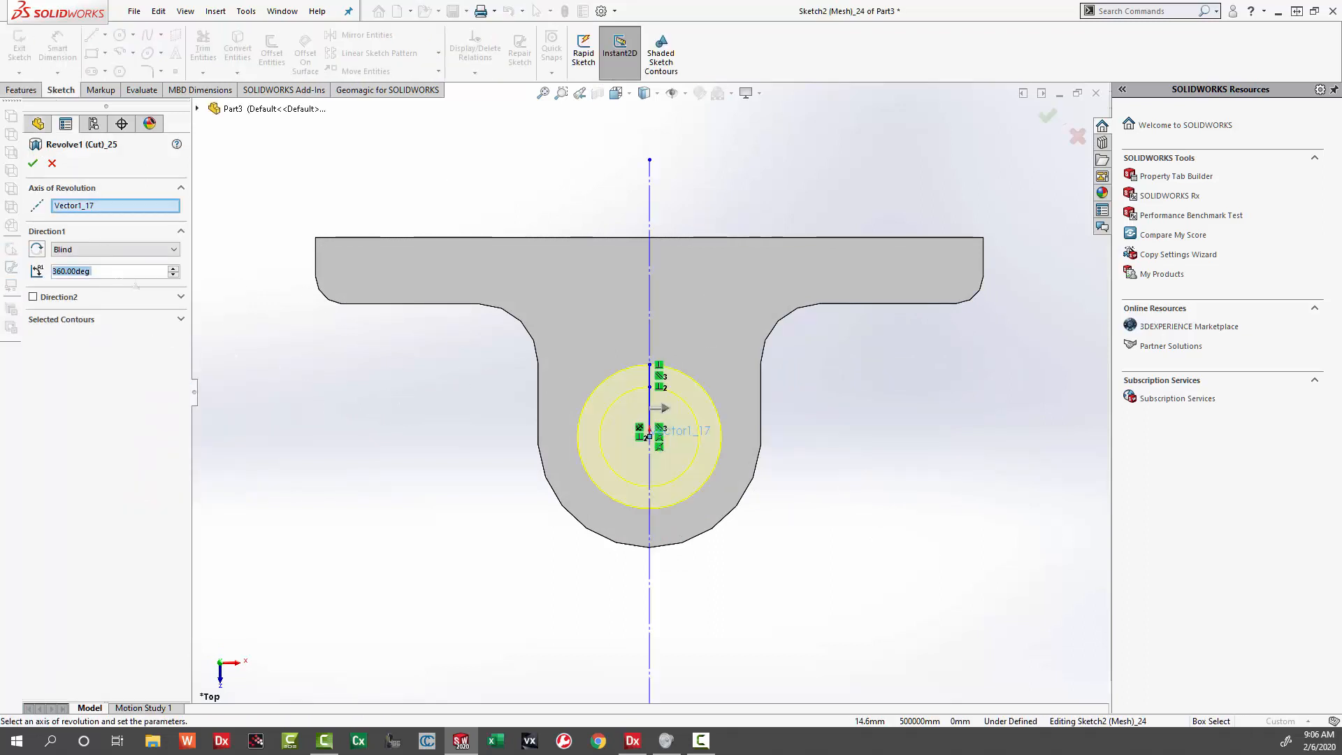
pyautogui.click(52, 163)
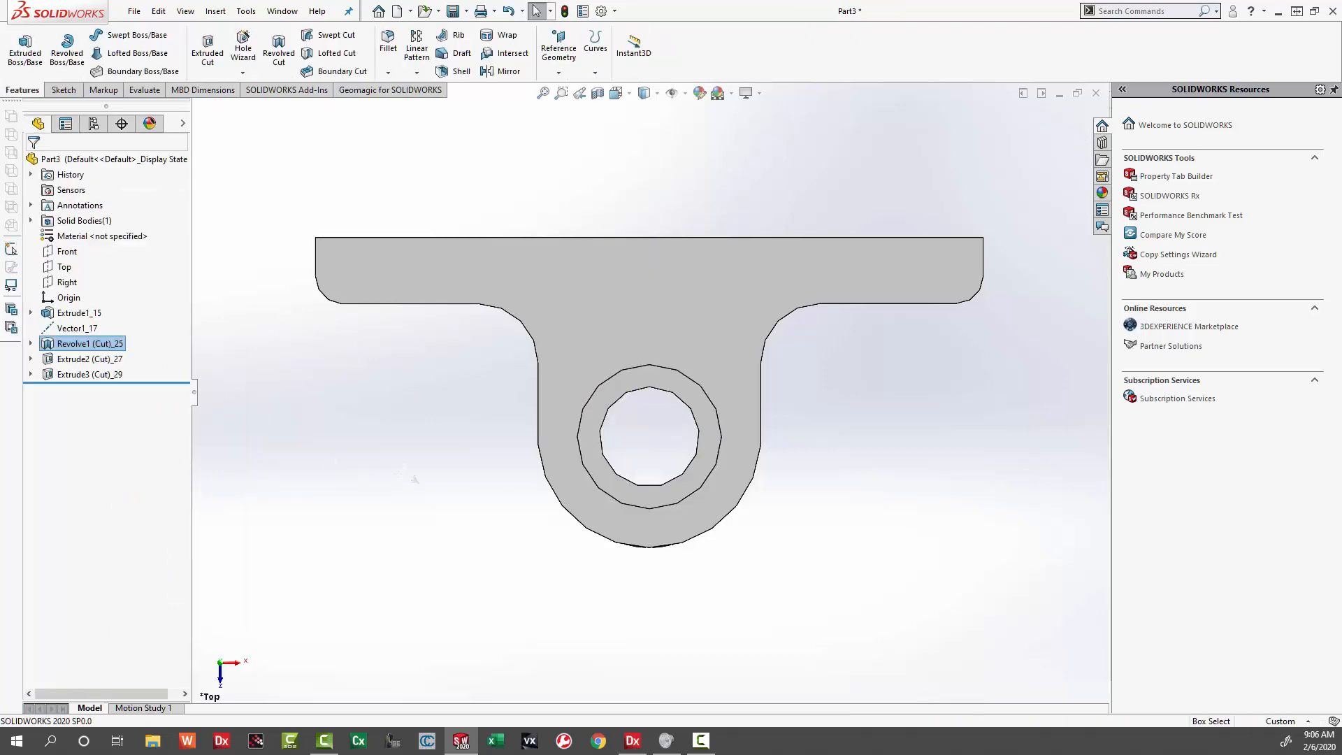
pyautogui.moveTo(426, 458); pyautogui.dragTo(505, 390, button='middle')
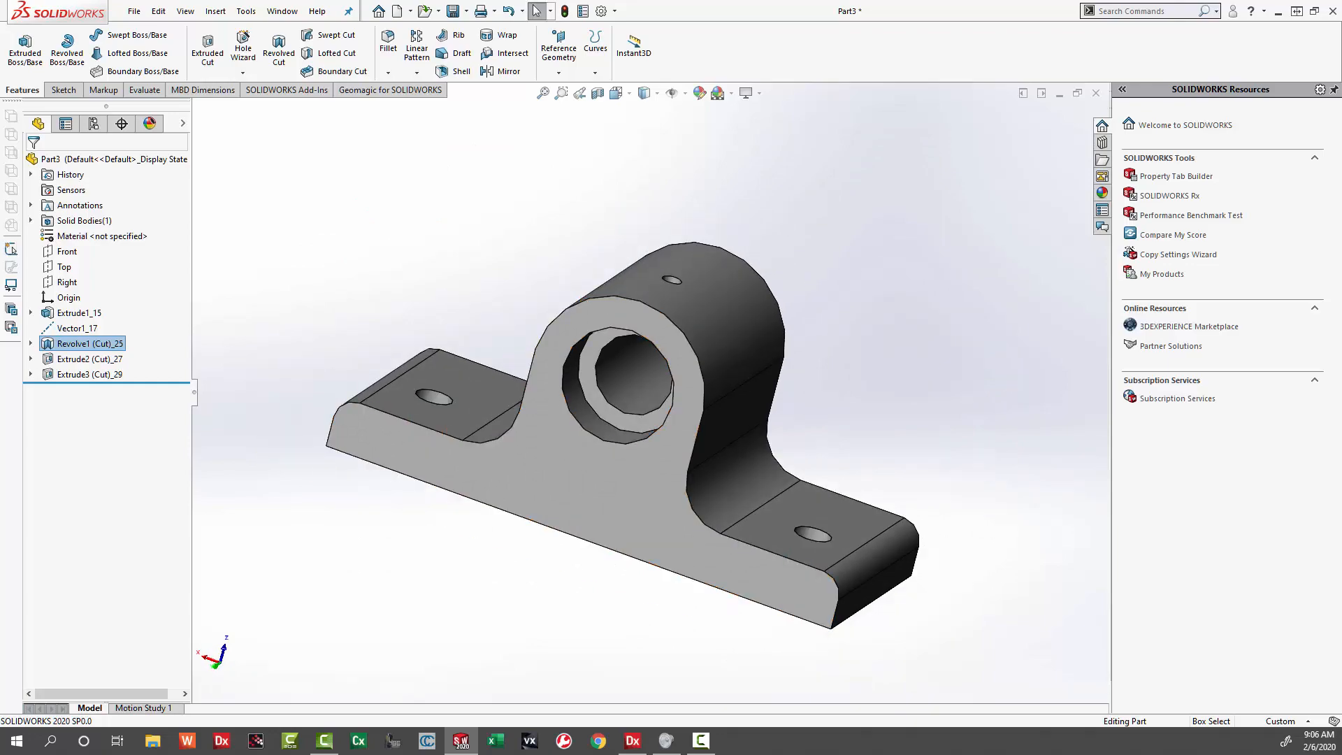